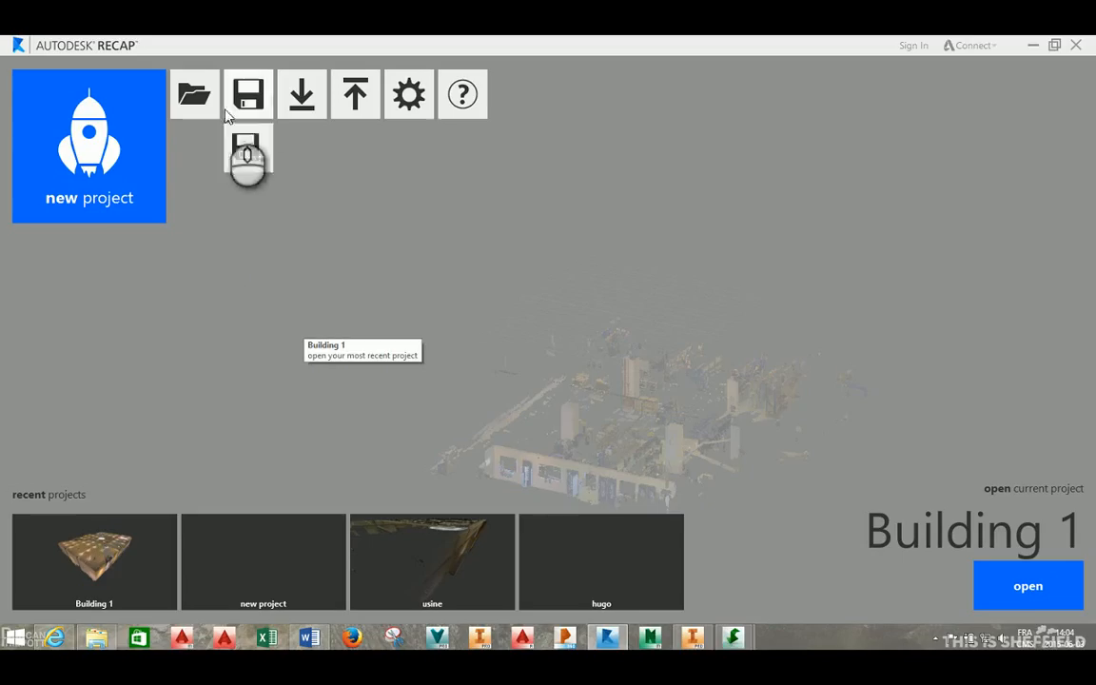
Open the existing project file Building 1.rcp from the Recap folder.
{"action": "left_click", "coordinate": [196, 97]}
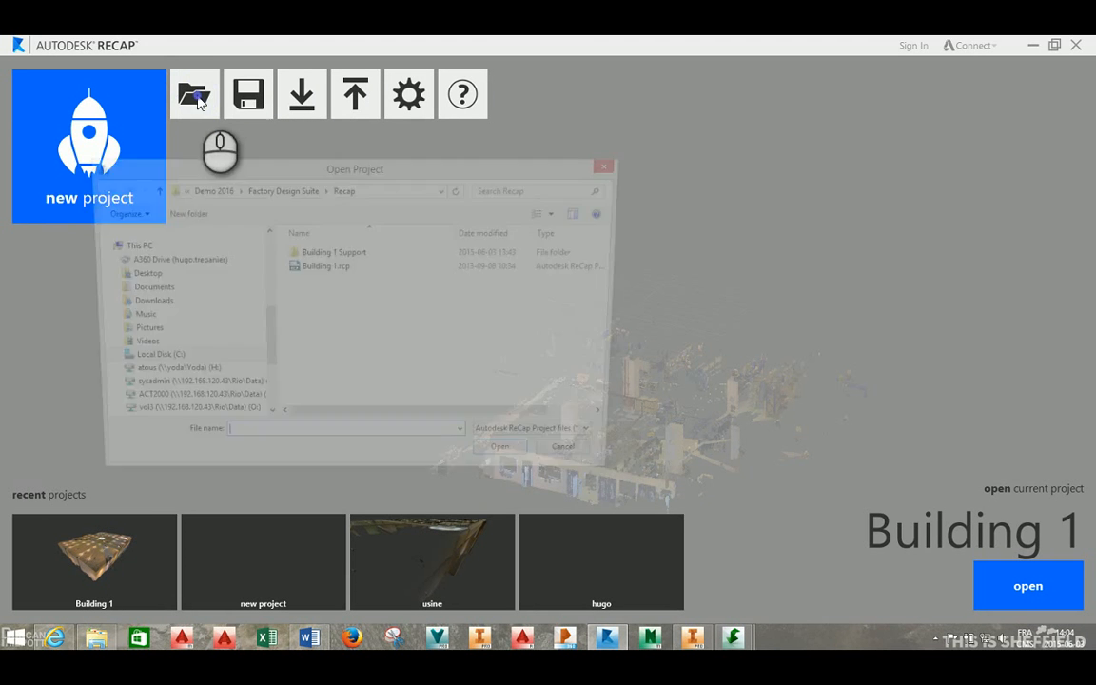
{"action": "left_click", "coordinate": [302, 274]}
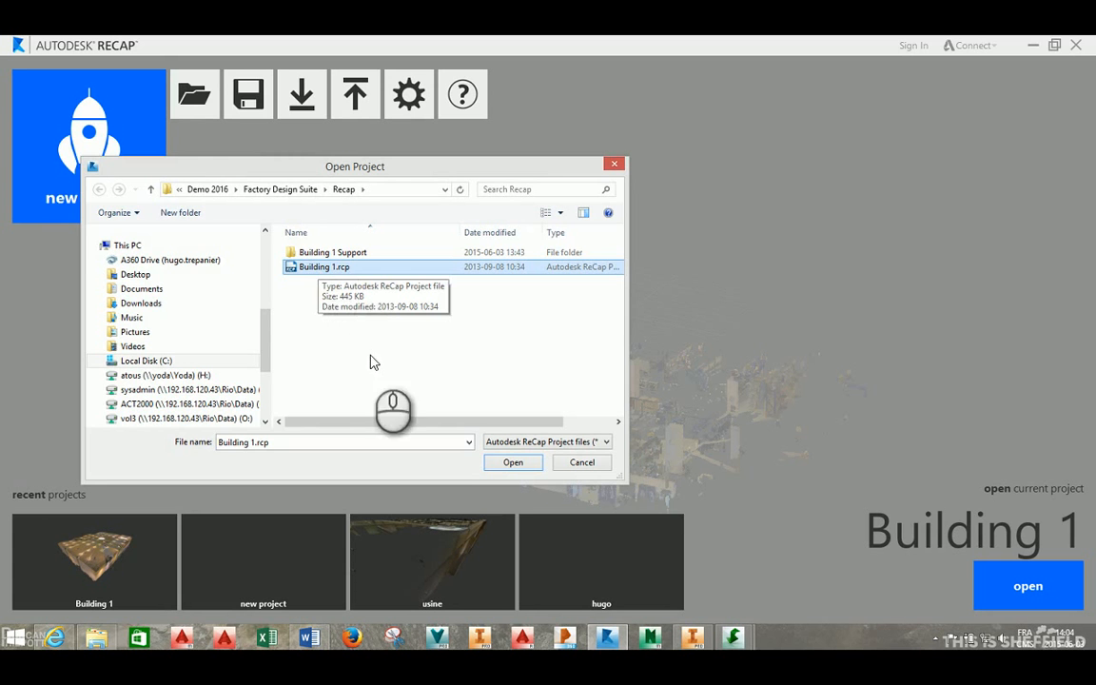
{"action": "left_click", "coordinate": [512, 463]}
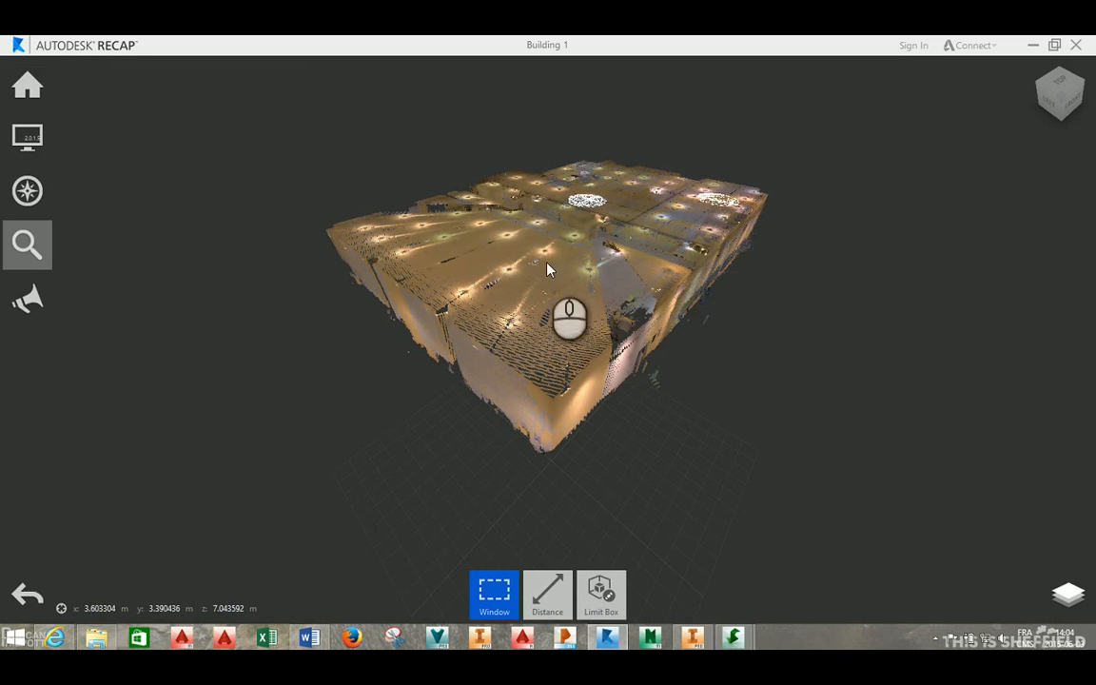
Examine the building's point cloud from the outside and move inside to look around the shelving and storage area.
{"action": "middle_click_drag", "start_coordinate": [491, 236], "coordinate": [568, 270]}
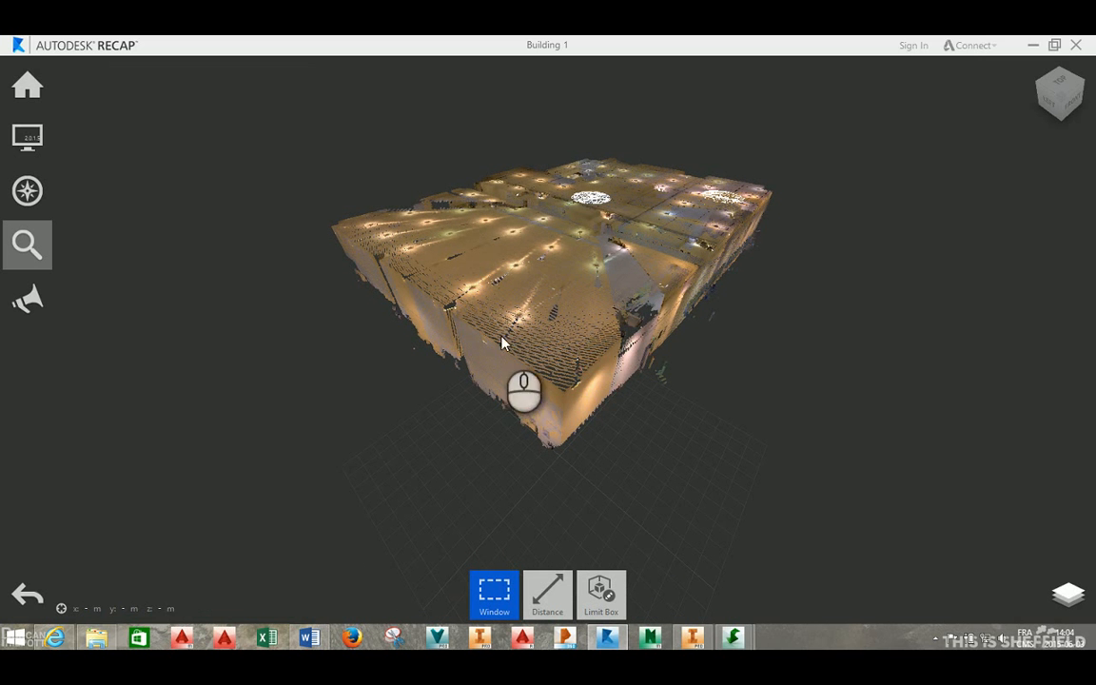
{"action": "mouse_move", "coordinate": [539, 364]}
{"action": "left_mouse_down"}
{"action": "mouse_move", "coordinate": [549, 400]}
{"action": "mouse_move", "coordinate": [557, 354]}
{"action": "mouse_move", "coordinate": [630, 238]}
{"action": "mouse_move", "coordinate": [637, 253]}
{"action": "mouse_move", "coordinate": [606, 288]}
{"action": "mouse_move", "coordinate": [619, 380]}
{"action": "mouse_move", "coordinate": [606, 409]}
{"action": "mouse_move", "coordinate": [611, 448]}
{"action": "mouse_move", "coordinate": [688, 523]}
{"action": "mouse_move", "coordinate": [607, 476]}
{"action": "mouse_move", "coordinate": [646, 425]}
{"action": "mouse_move", "coordinate": [710, 424]}
{"action": "mouse_move", "coordinate": [670, 430]}
{"action": "mouse_move", "coordinate": [652, 384]}
{"action": "left_mouse_up"}
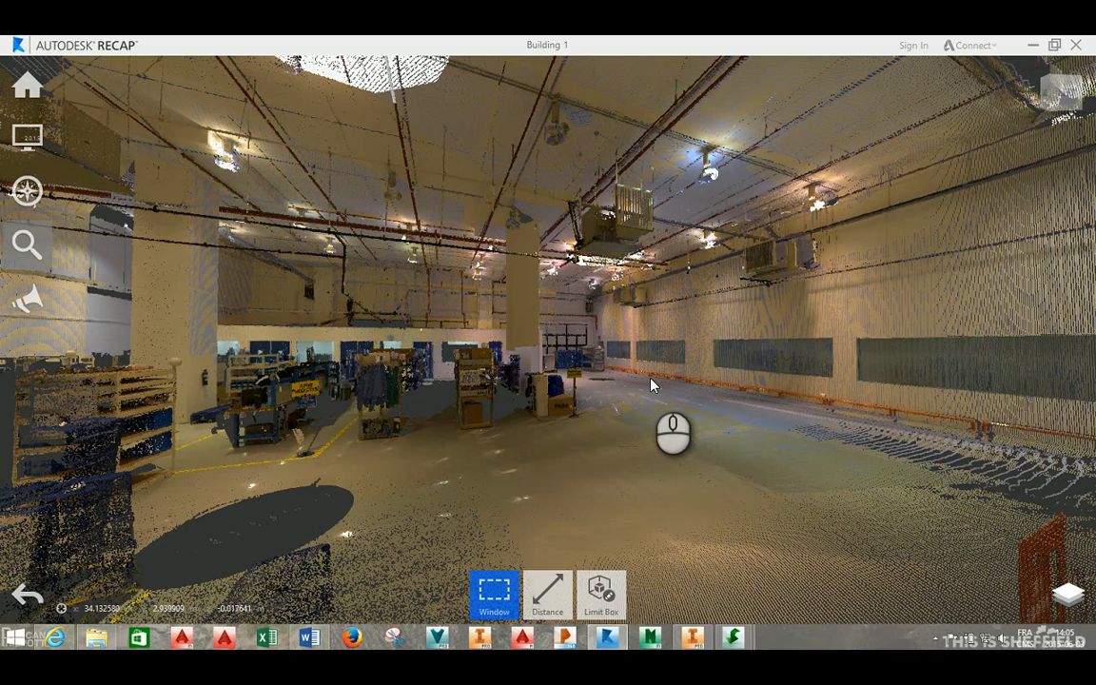
{"action": "middle_click_drag", "start_coordinate": [501, 399], "coordinate": [524, 387]}
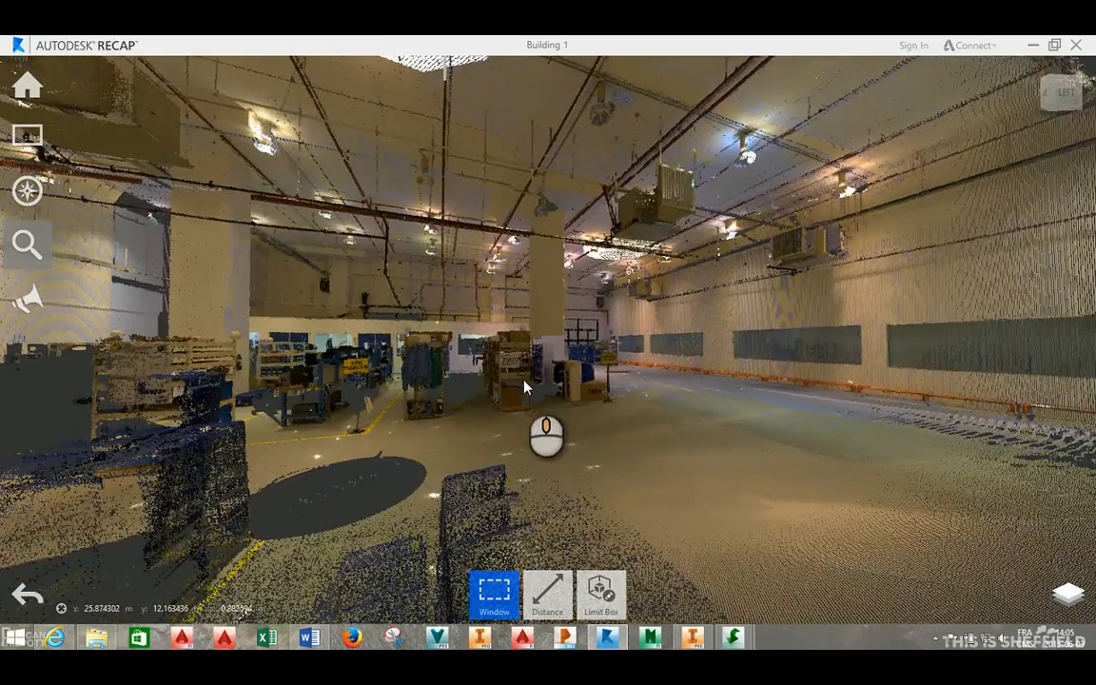
{"action": "left_click_drag", "start_coordinate": [525, 388], "coordinate": [447, 374]}
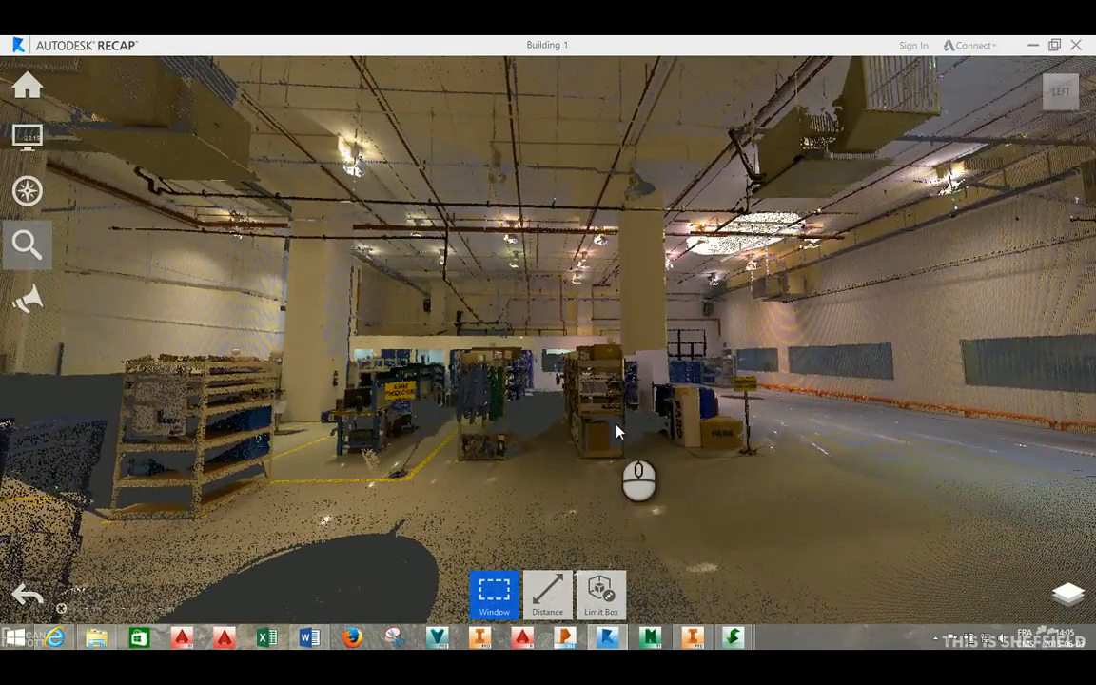
{"action": "left_click_drag", "start_coordinate": [617, 431], "coordinate": [534, 427]}
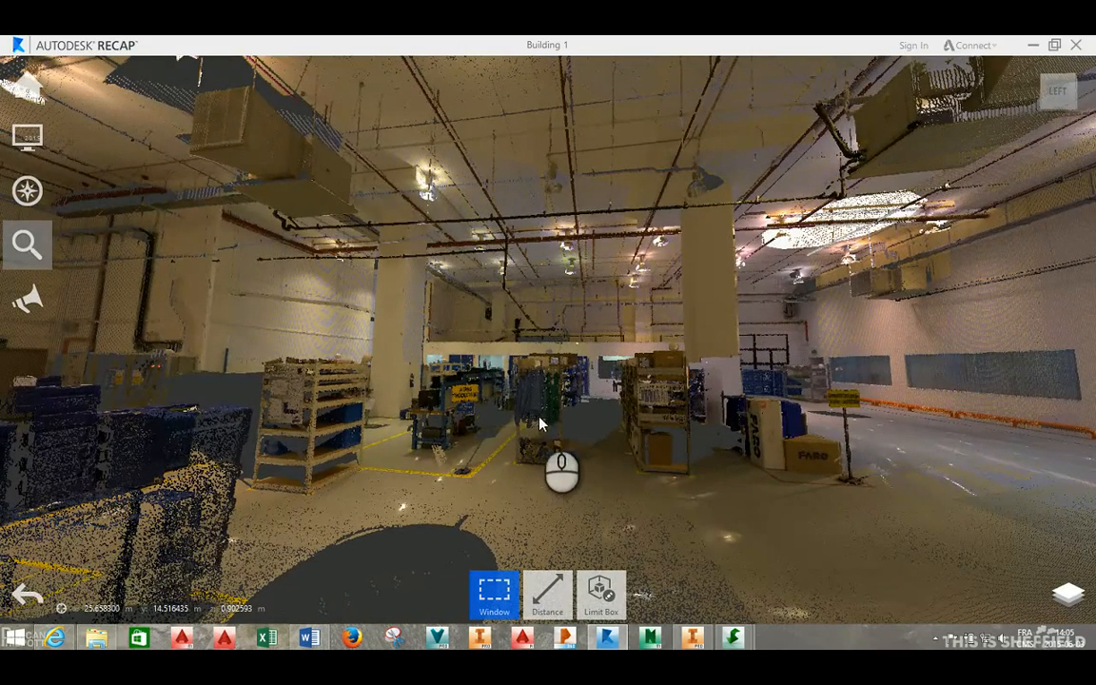
{"action": "scroll", "coordinate": [581, 427], "scroll_direction": "up", "scroll_amount": 3}
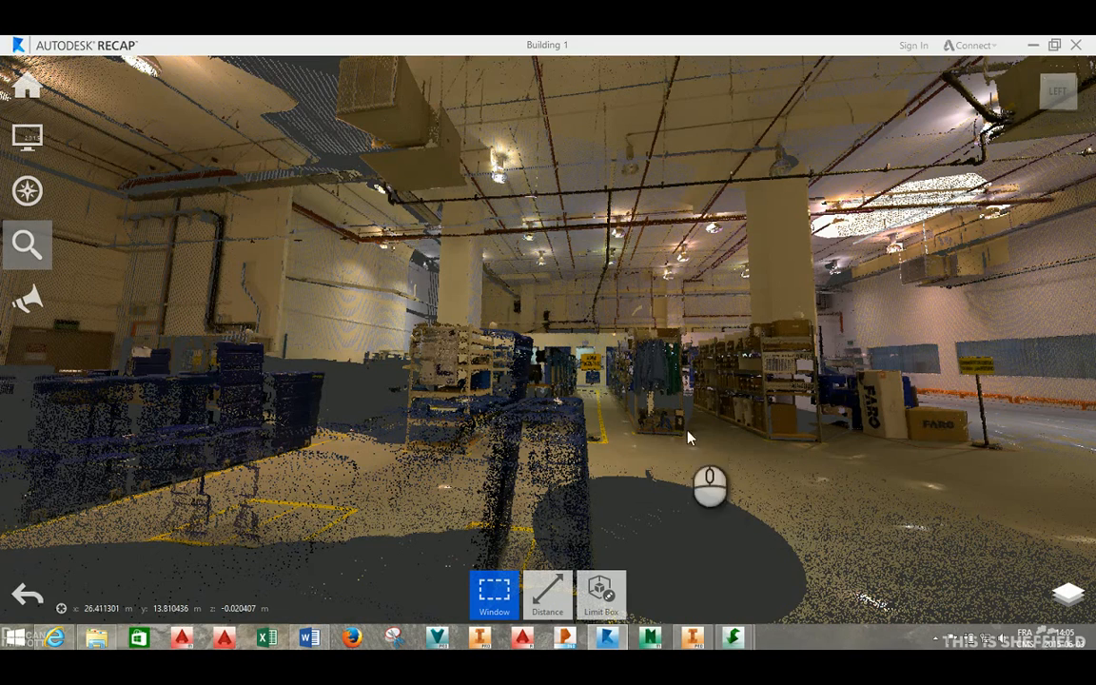
{"action": "scroll", "coordinate": [880, 522], "scroll_direction": "up", "scroll_amount": 5}
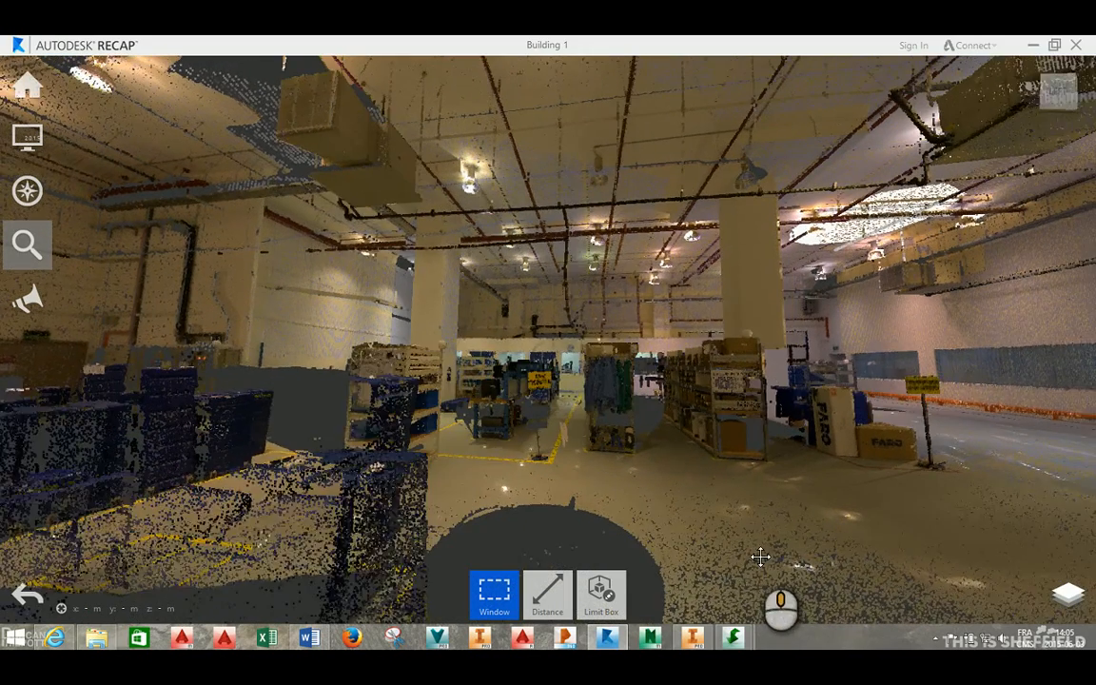
Show the project's scan locations list, with the scan regions list collapsed.
{"action": "left_click", "coordinate": [1067, 595]}
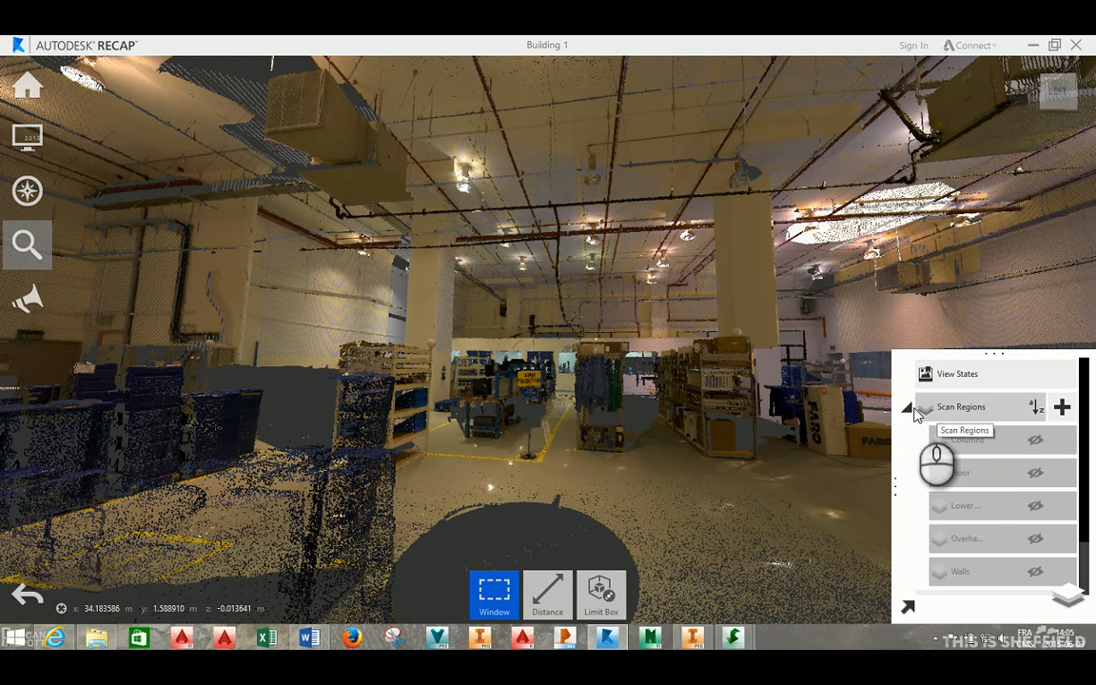
{"action": "left_click", "coordinate": [905, 407]}
{"action": "left_click", "coordinate": [907, 441]}
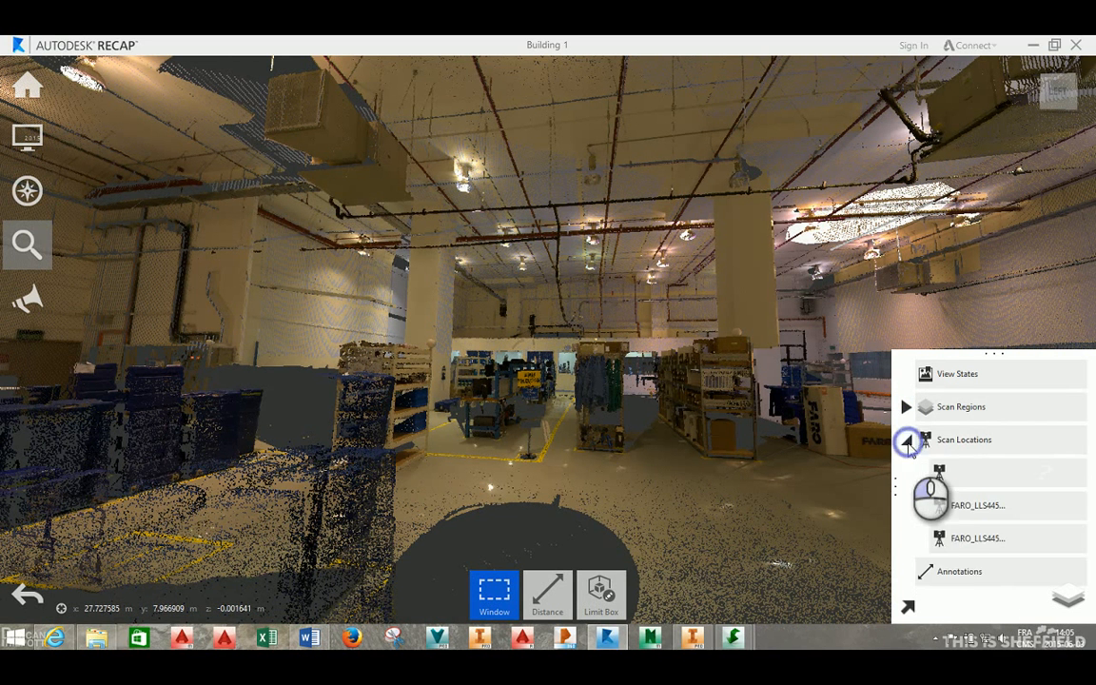
Preview the two FARO_LLS445 scan locations in the point cloud and try moving the view to them in RealView.
{"action": "mouse_move", "coordinate": [948, 515]}
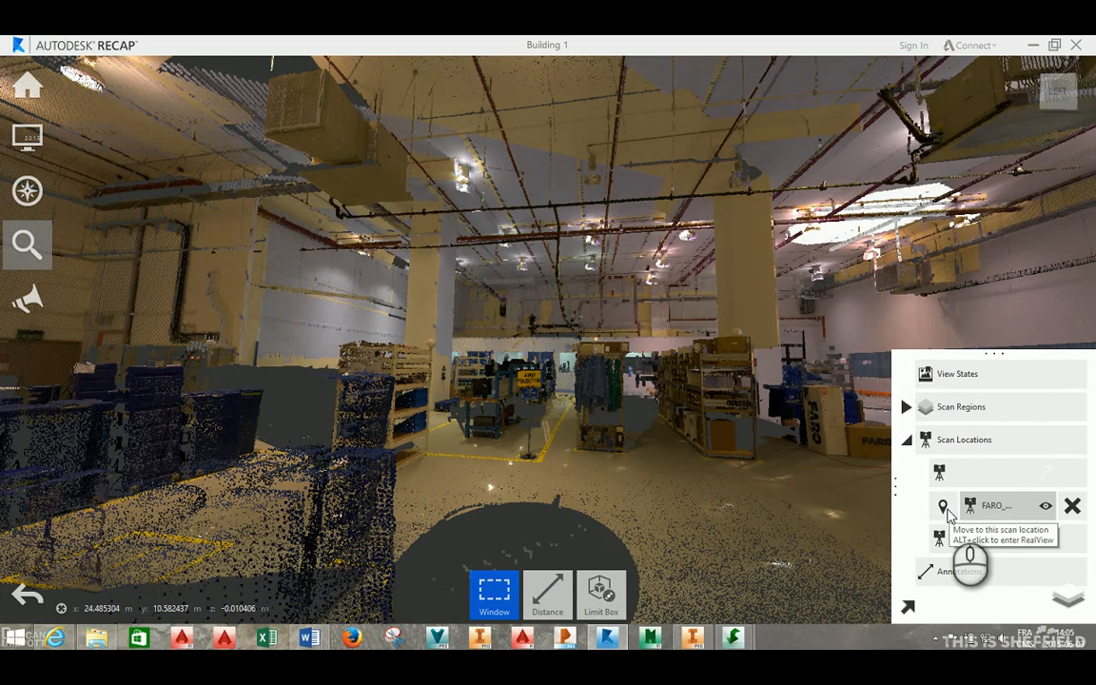
{"action": "left_click", "coordinate": [943, 507]}
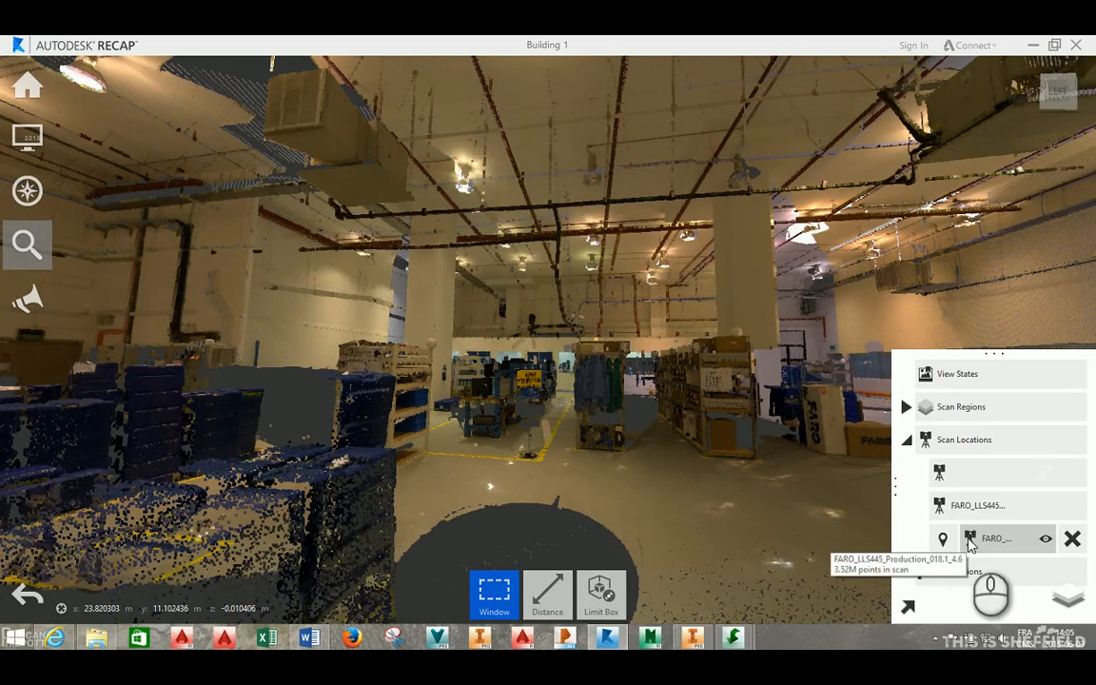
{"action": "left_click", "coordinate": [943, 539]}
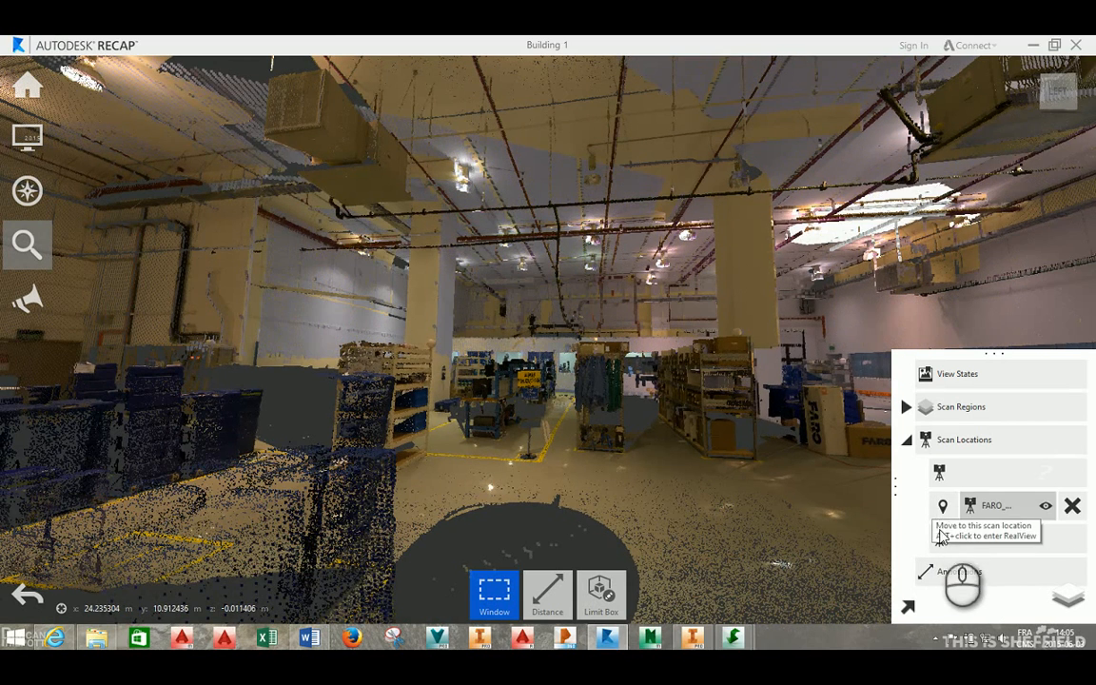
{"action": "left_click", "coordinate": [943, 541]}
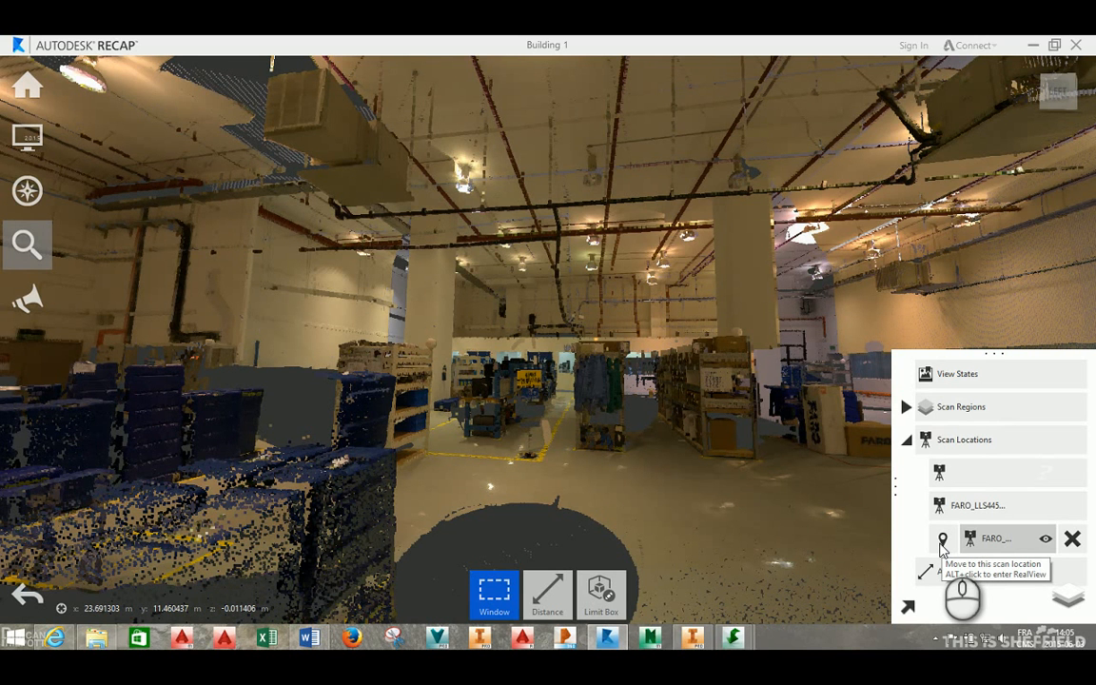
{"action": "left_click", "coordinate": [941, 541]}
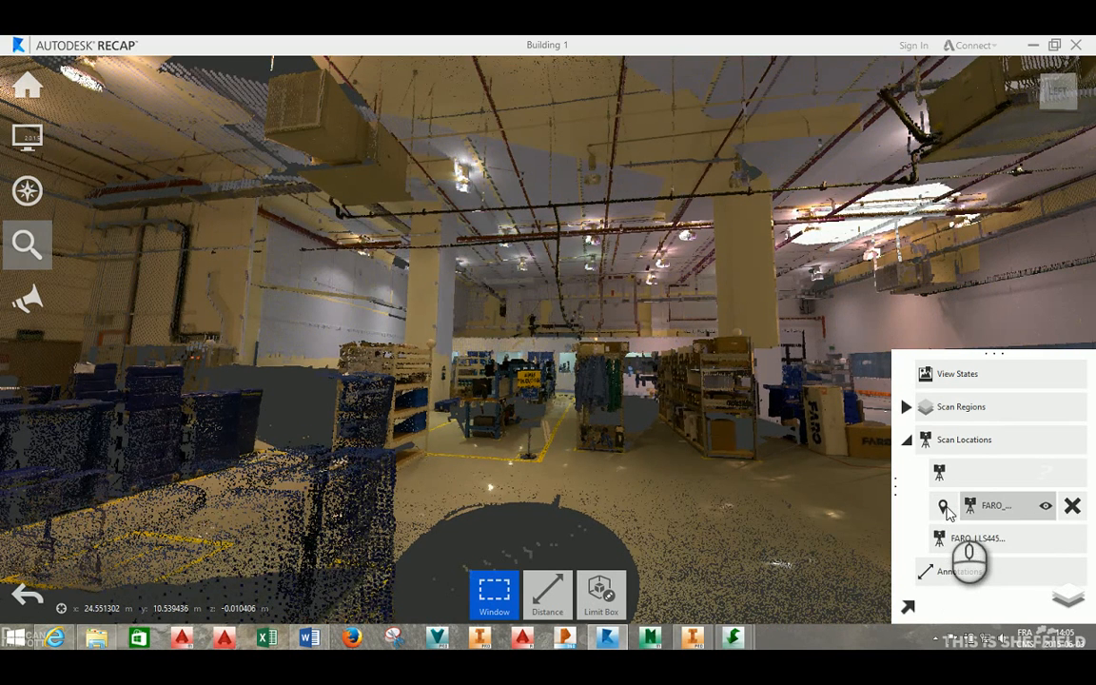
{"action": "left_click", "coordinate": [942, 538]}
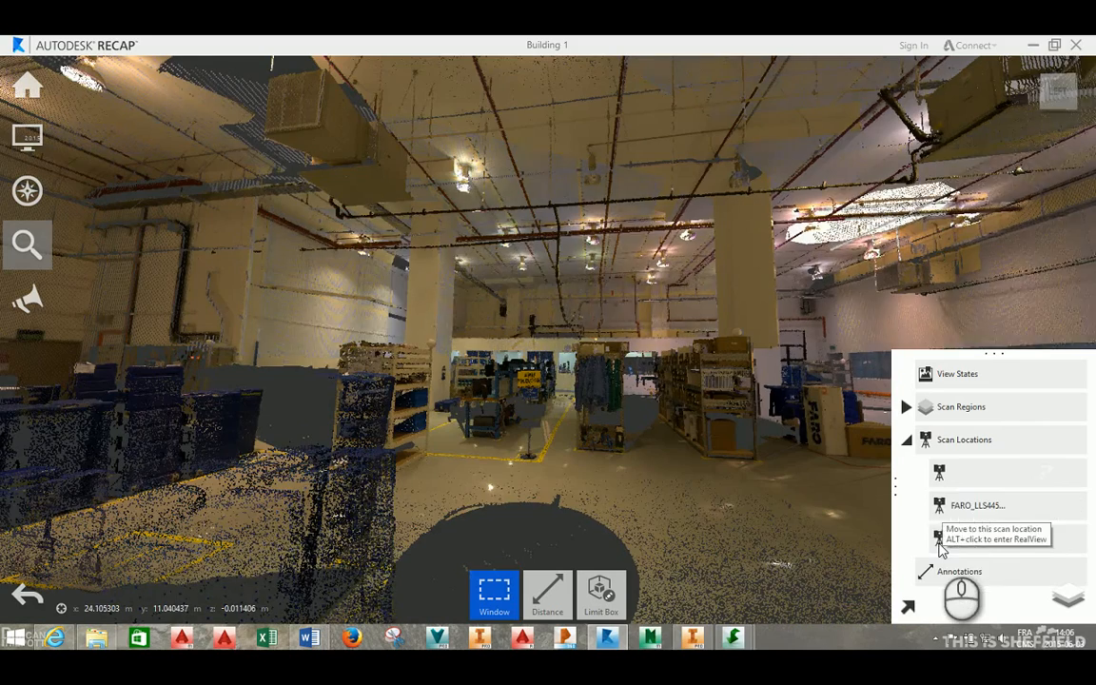
{"action": "left_click", "coordinate": [940, 547], "text": "alt"}
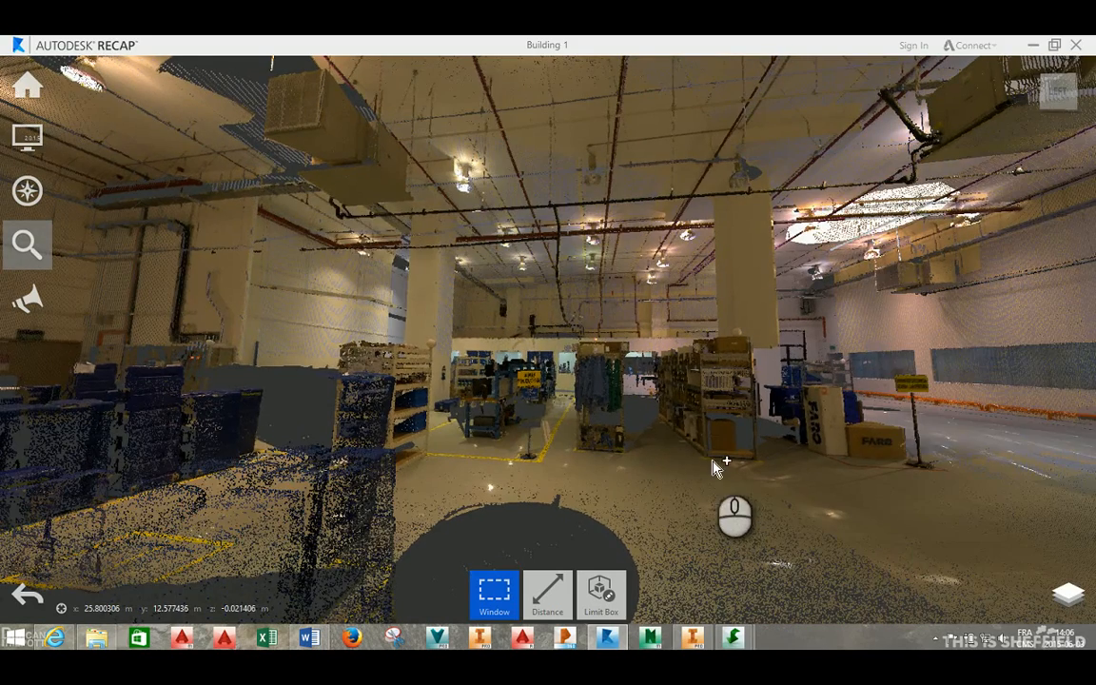
Hide the points of the last FARO_LLS445 scan location and show them again.
{"action": "scroll", "coordinate": [651, 472], "scroll_direction": "down", "scroll_amount": 5}
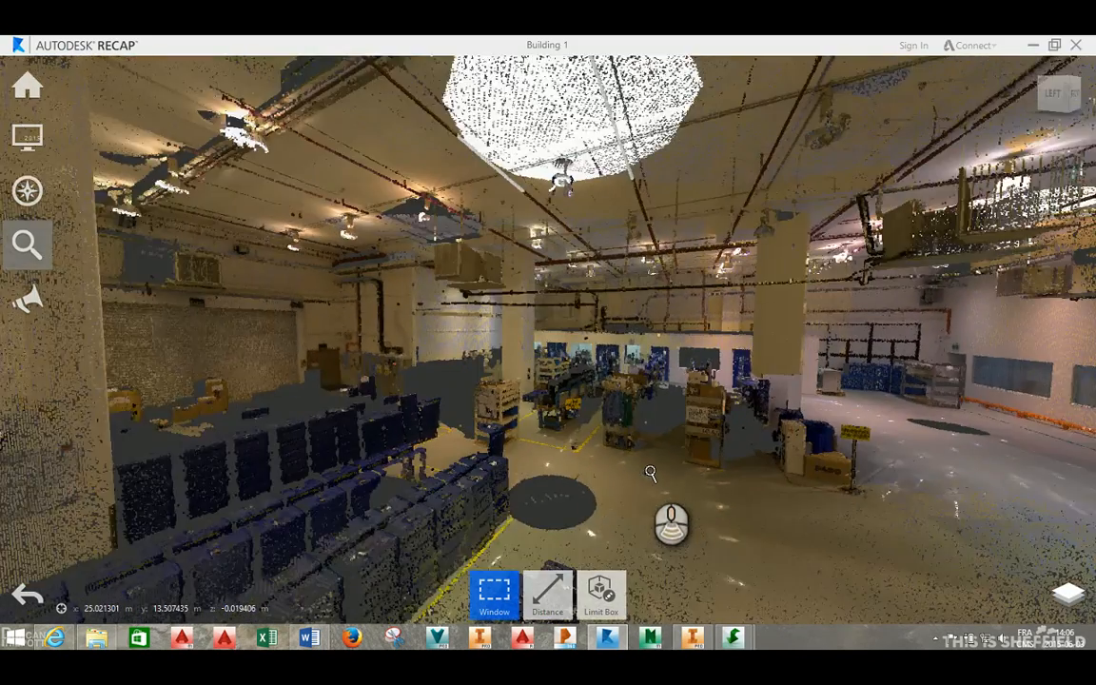
{"action": "scroll", "coordinate": [650, 472], "scroll_direction": "down", "scroll_amount": 2}
{"action": "mouse_move", "coordinate": [1068, 594]}
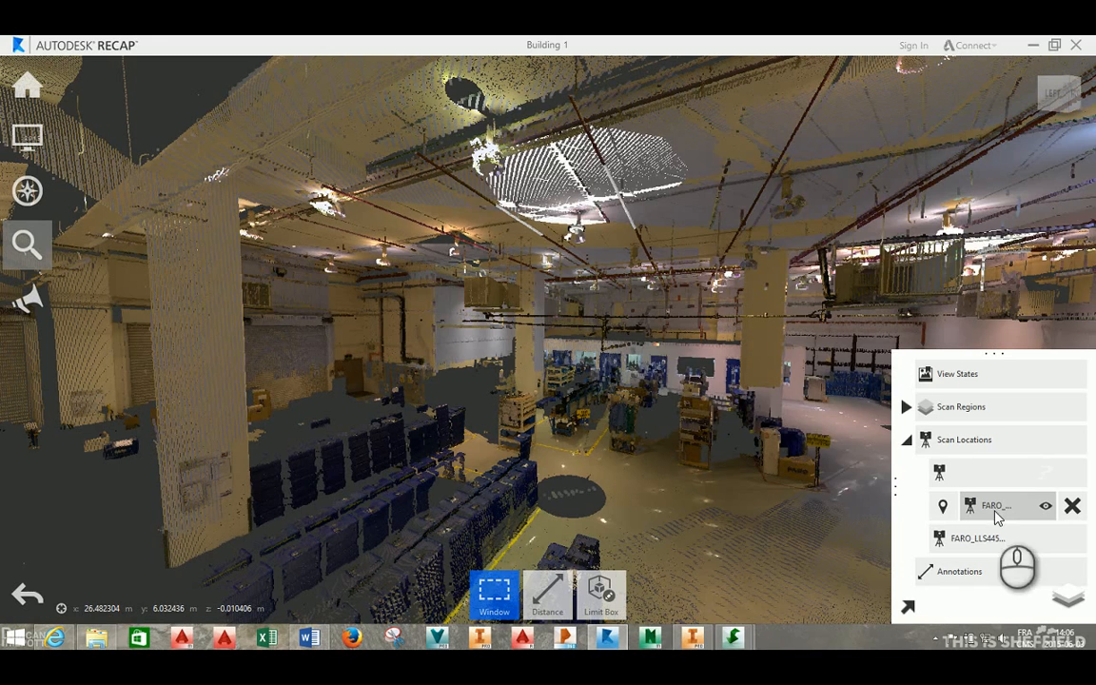
{"action": "left_click", "coordinate": [1046, 509]}
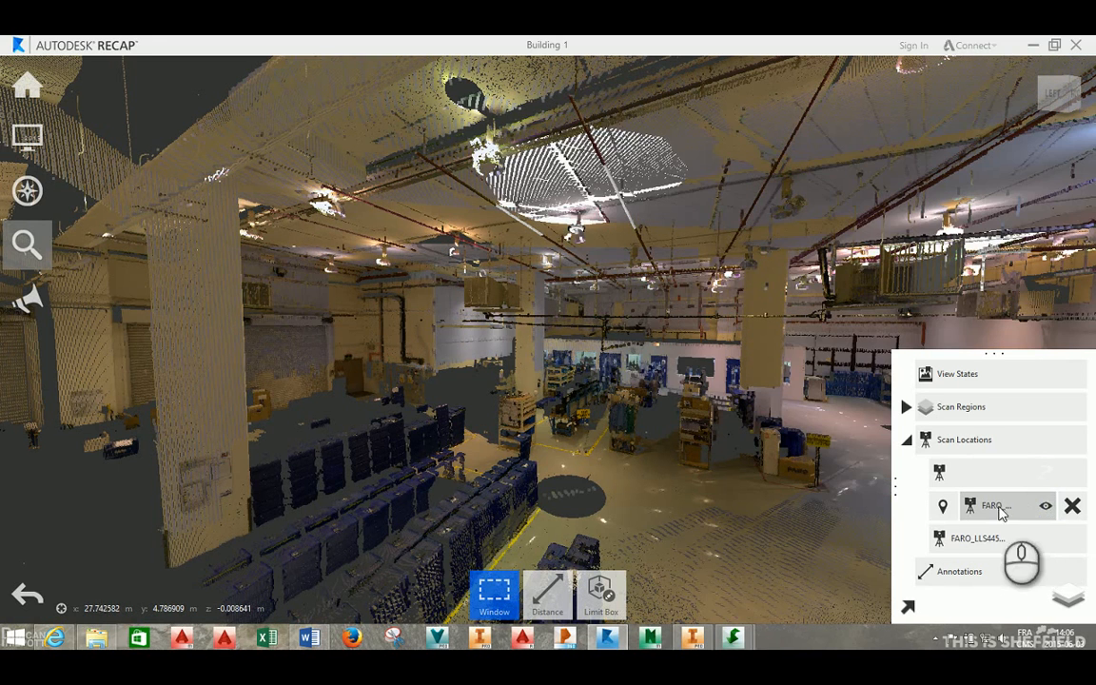
{"action": "left_click", "coordinate": [1042, 540]}
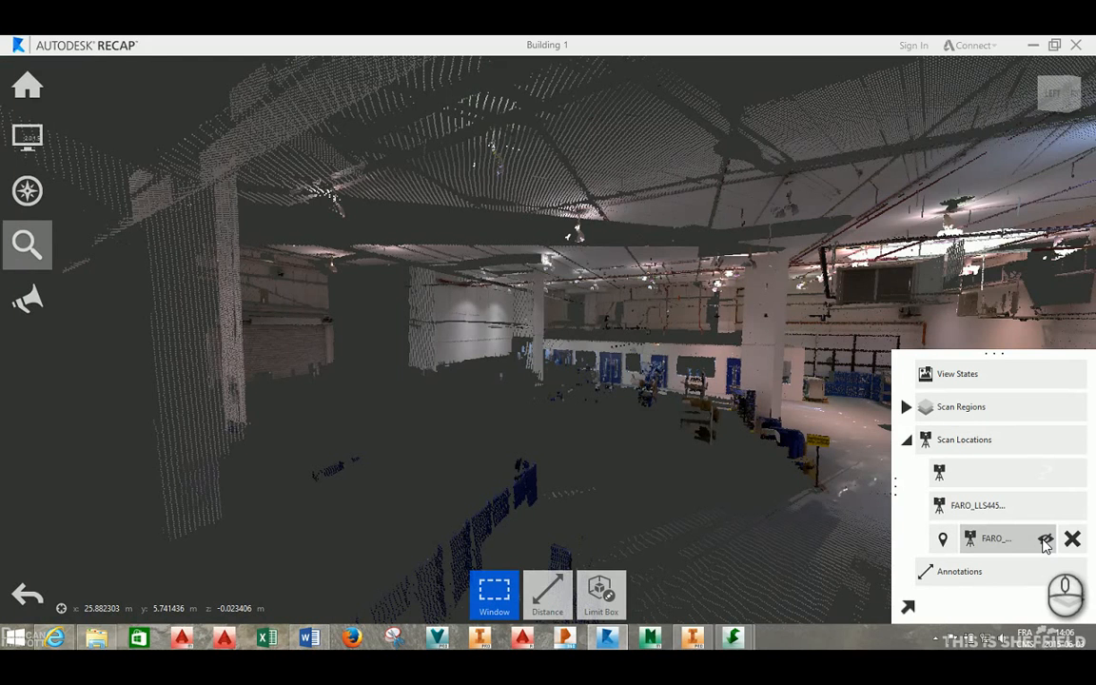
{"action": "left_click", "coordinate": [1044, 540]}
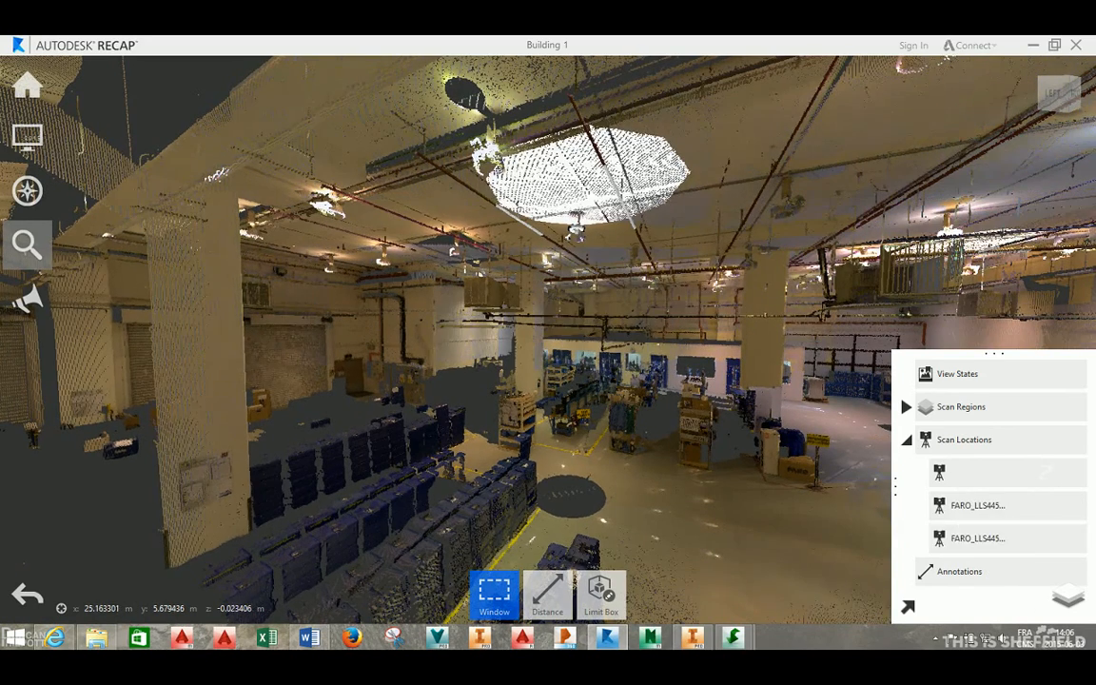
Examine the building's point cloud from the interior and the outside, and return to the home view of the whole scan.
{"action": "left_click_drag", "start_coordinate": [617, 523], "coordinate": [634, 521]}
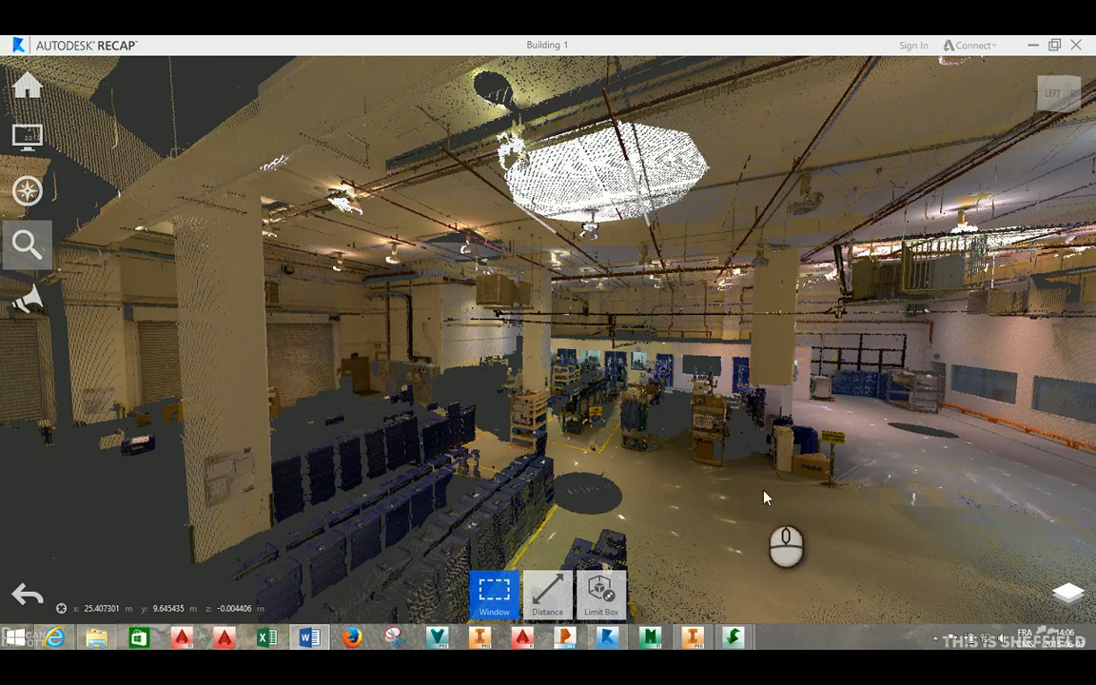
{"action": "middle_click_drag", "start_coordinate": [661, 462], "coordinate": [715, 459]}
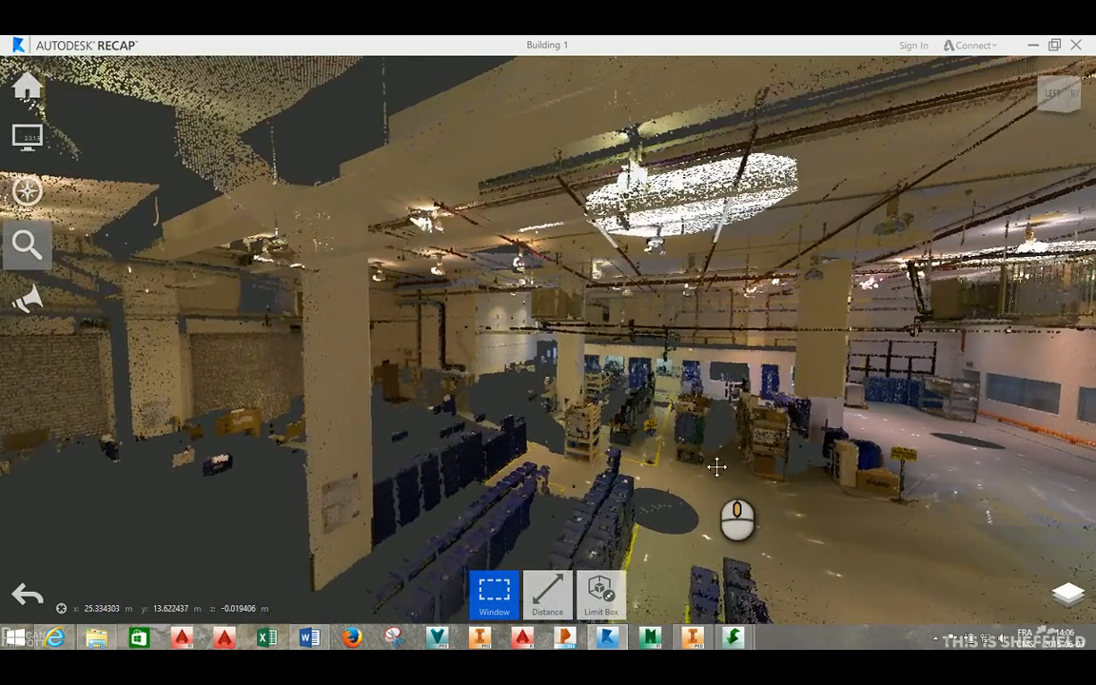
{"action": "scroll", "coordinate": [714, 459], "scroll_direction": "up", "scroll_amount": 3}
{"action": "scroll", "coordinate": [709, 459], "scroll_direction": "down", "scroll_amount": 10}
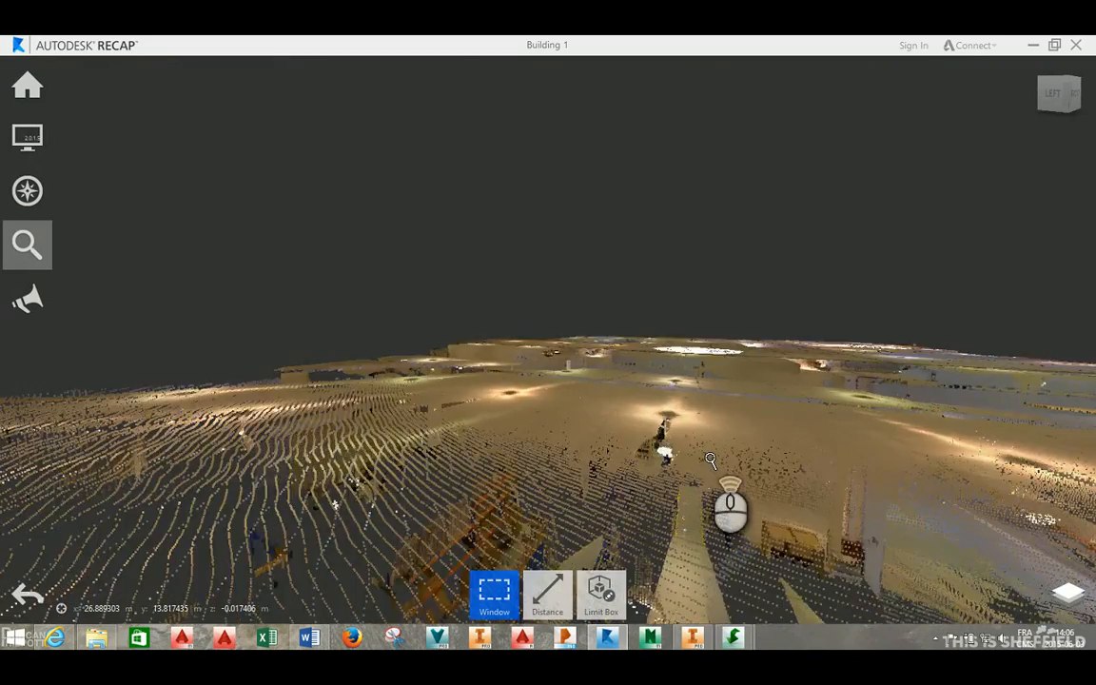
{"action": "scroll", "coordinate": [710, 452], "scroll_direction": "up", "scroll_amount": 10}
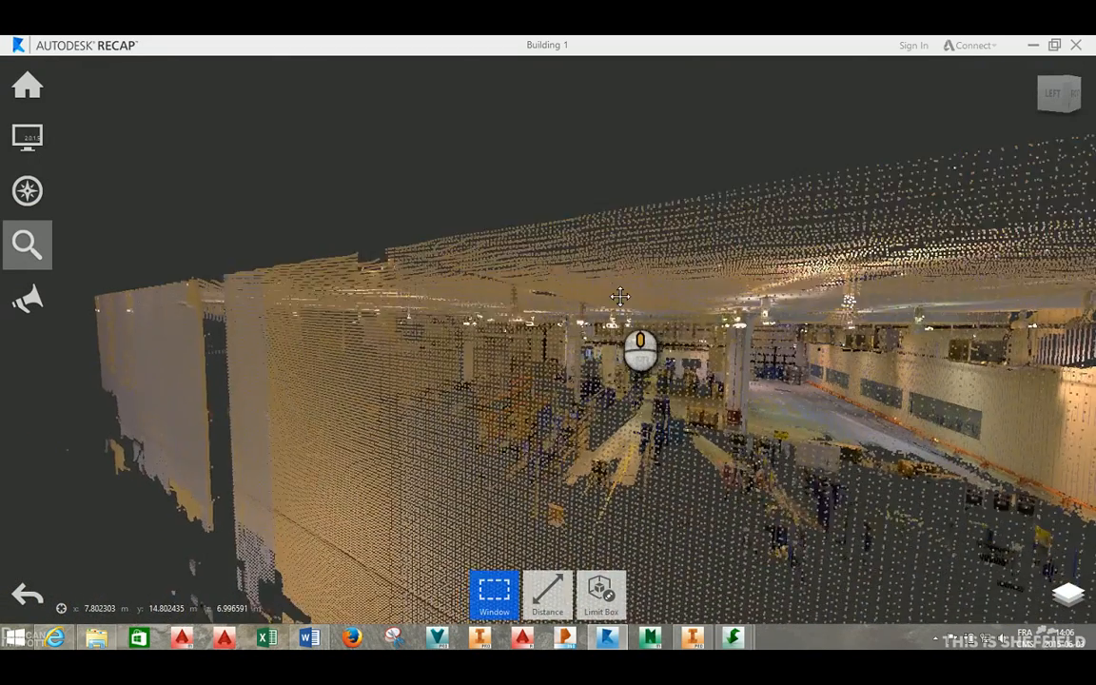
{"action": "scroll", "coordinate": [689, 366], "scroll_direction": "down", "scroll_amount": 10}
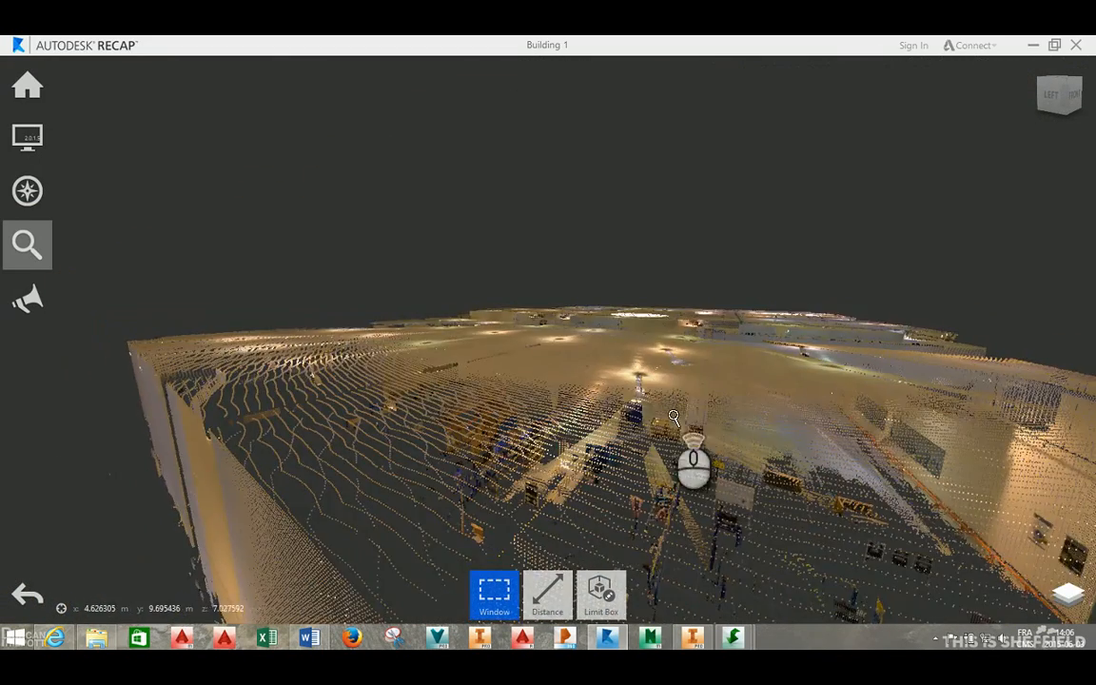
{"action": "scroll", "coordinate": [676, 421], "scroll_direction": "up", "scroll_amount": 10}
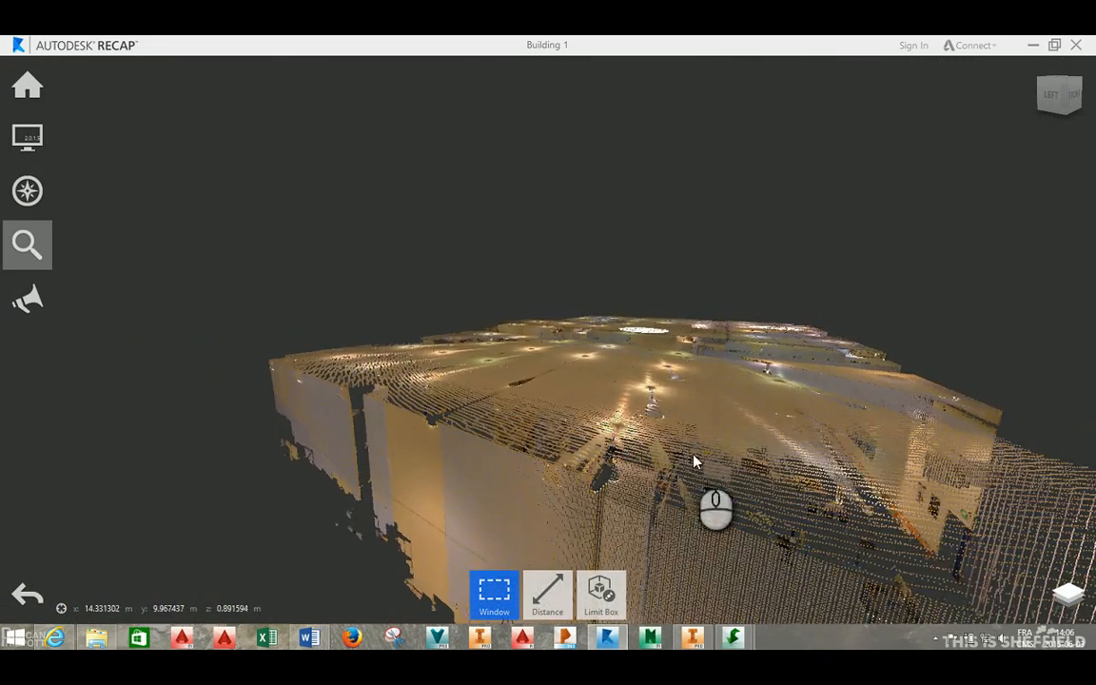
{"action": "scroll", "coordinate": [634, 387], "scroll_direction": "down", "scroll_amount": 10}
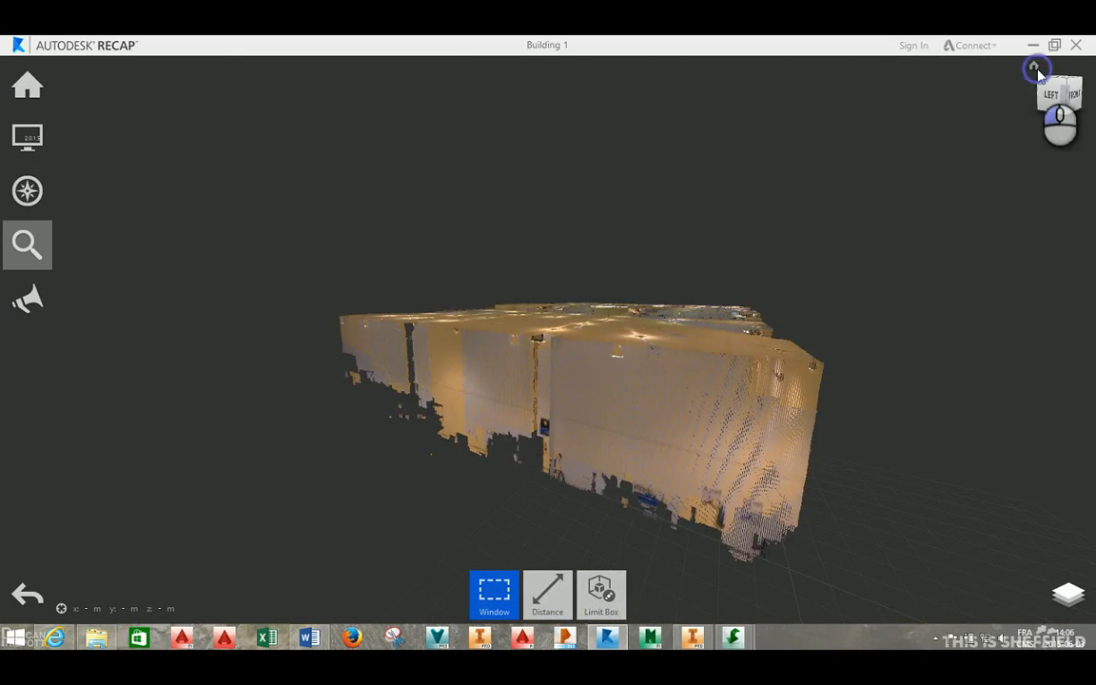
{"action": "left_click", "coordinate": [1036, 69]}
{"action": "left_click_drag", "start_coordinate": [608, 190], "coordinate": [552, 411]}
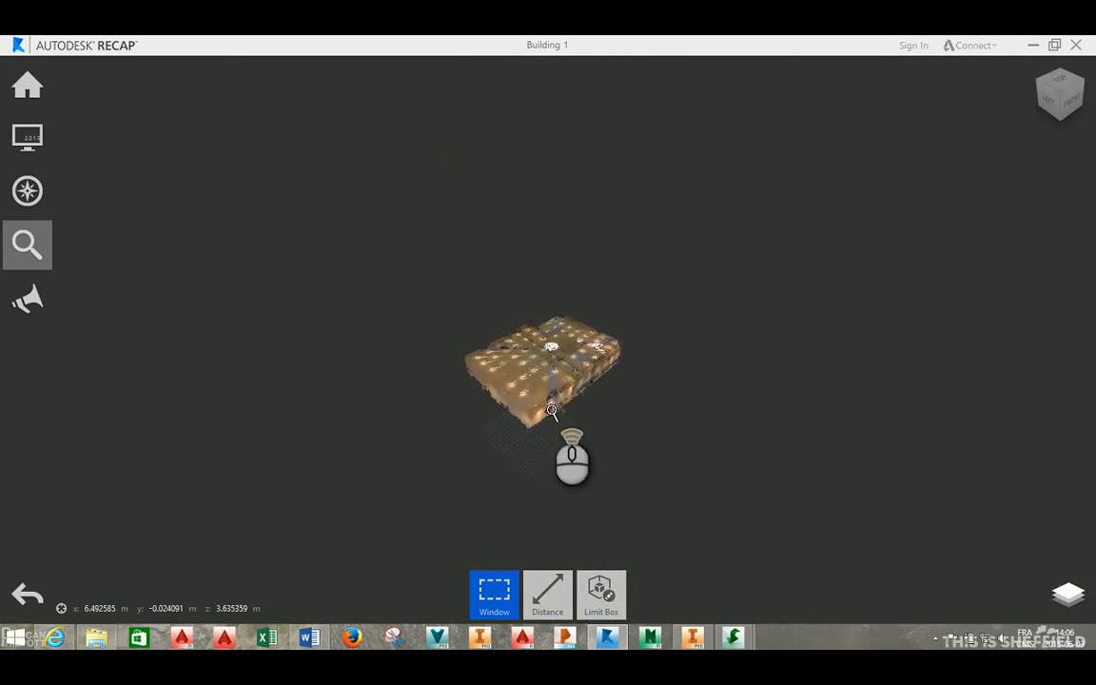
{"action": "scroll", "coordinate": [552, 411], "scroll_direction": "up", "scroll_amount": 8}
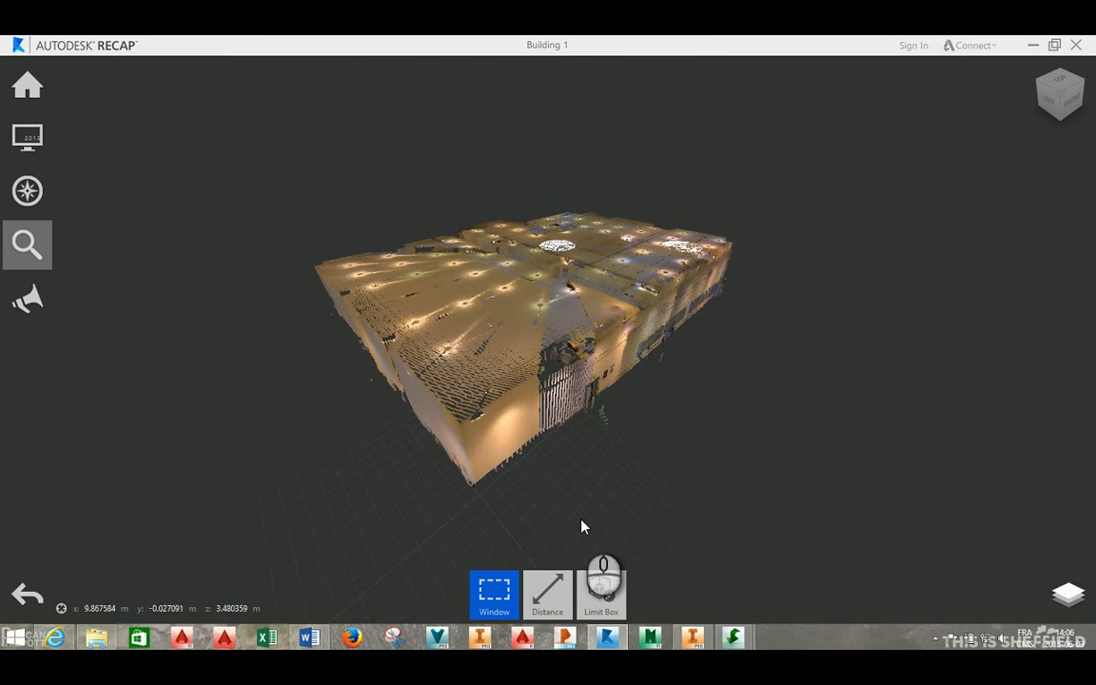
Edit the limit box, lowering its upper face to a height of about 5.5 m to cut off the ceiling, and apply it.
{"action": "mouse_move", "coordinate": [502, 618]}
{"action": "mouse_move", "coordinate": [608, 602]}
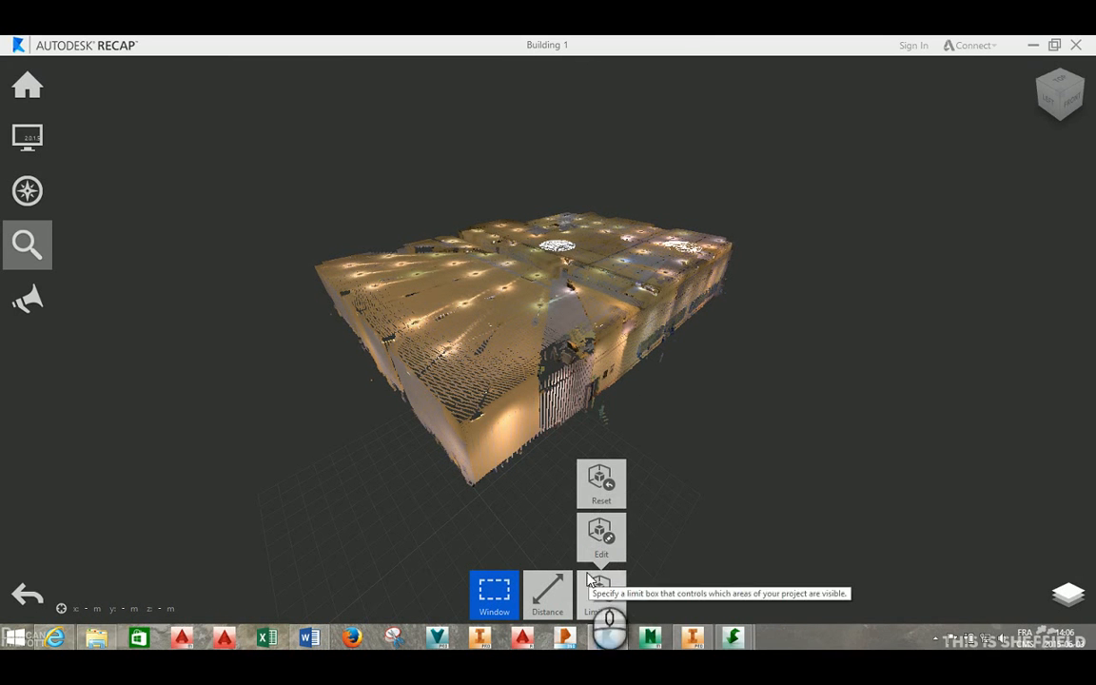
{"action": "left_click", "coordinate": [601, 535]}
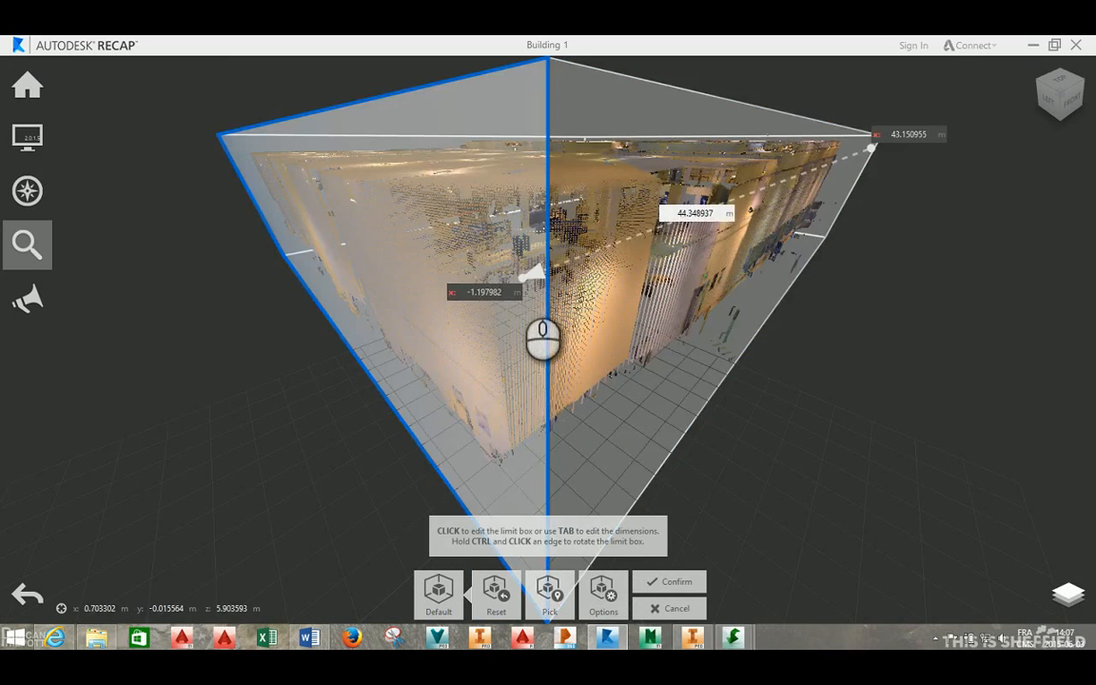
{"action": "middle_click_drag", "start_coordinate": [630, 299], "coordinate": [645, 320], "text": "shift"}
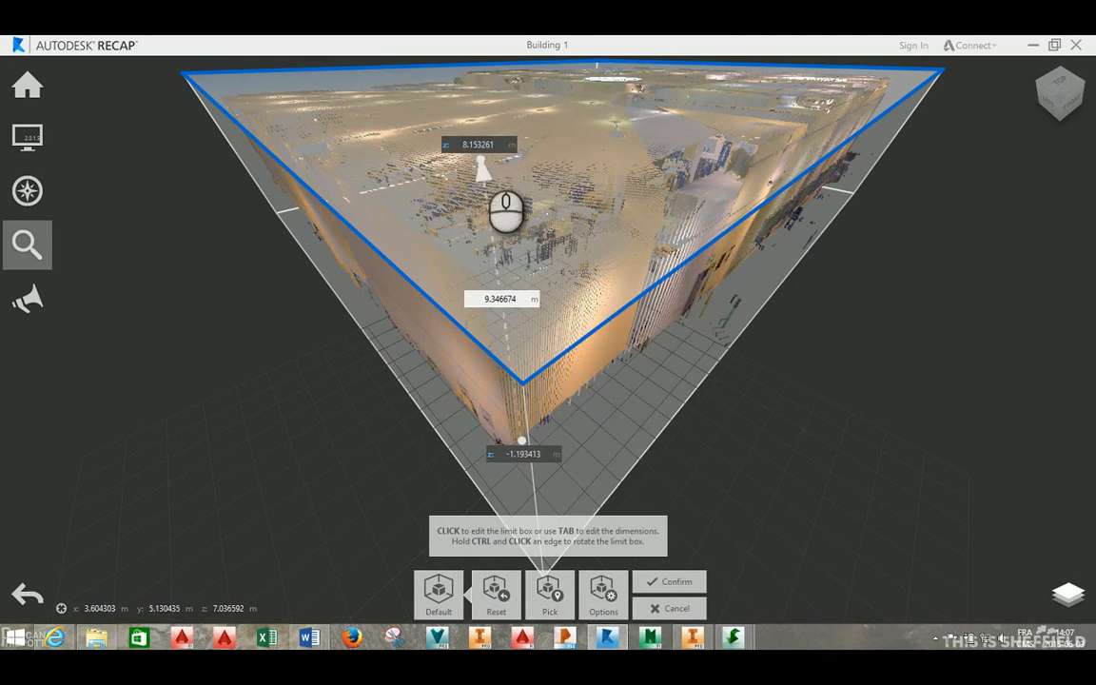
{"action": "left_click_drag", "start_coordinate": [553, 208], "coordinate": [559, 335]}
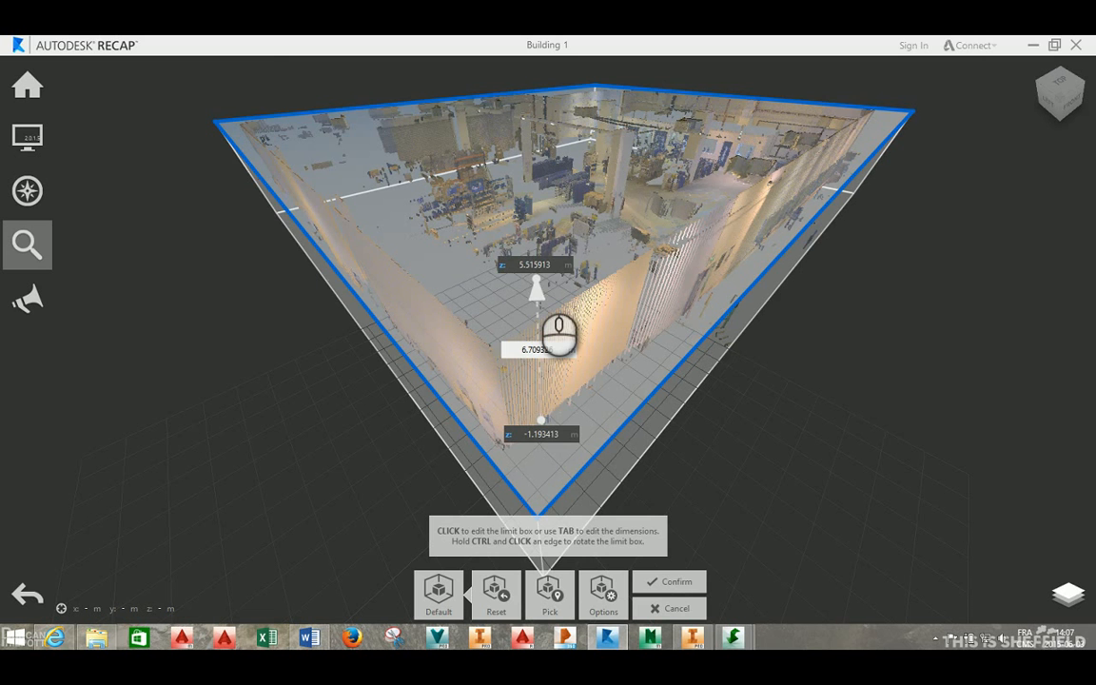
{"action": "left_click", "coordinate": [267, 301]}
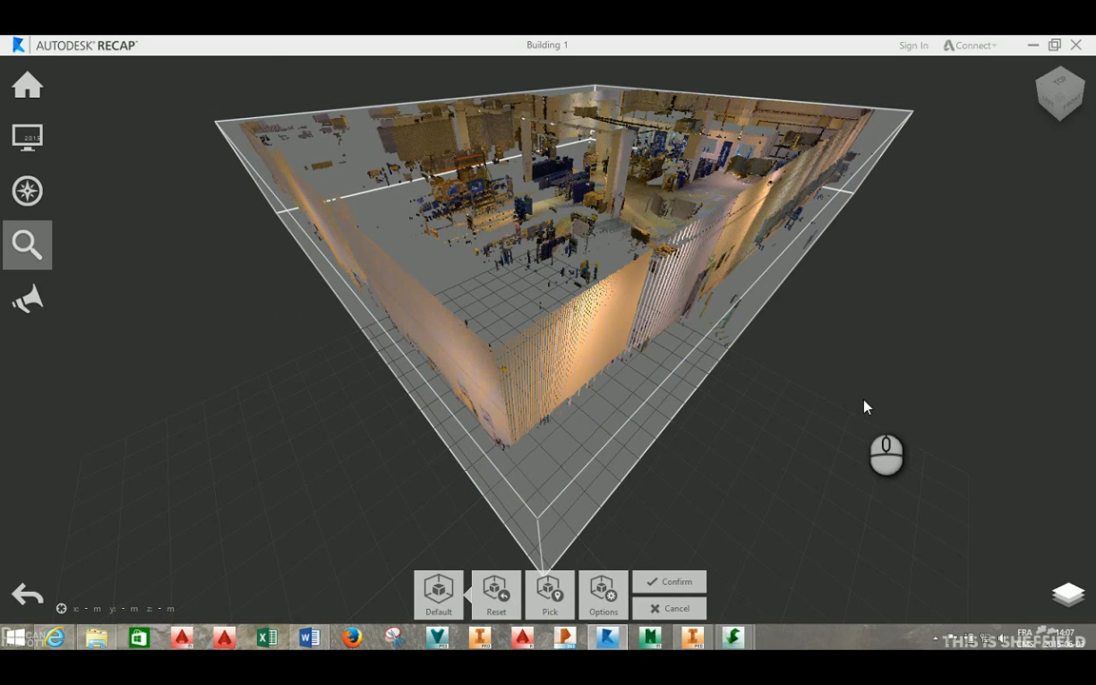
{"action": "key", "text": "Return"}
Examine the cropped building from above, from an outside corner and close up over the warehouse floor.
{"action": "middle_click_drag", "start_coordinate": [484, 291], "coordinate": [531, 266], "text": "shift"}
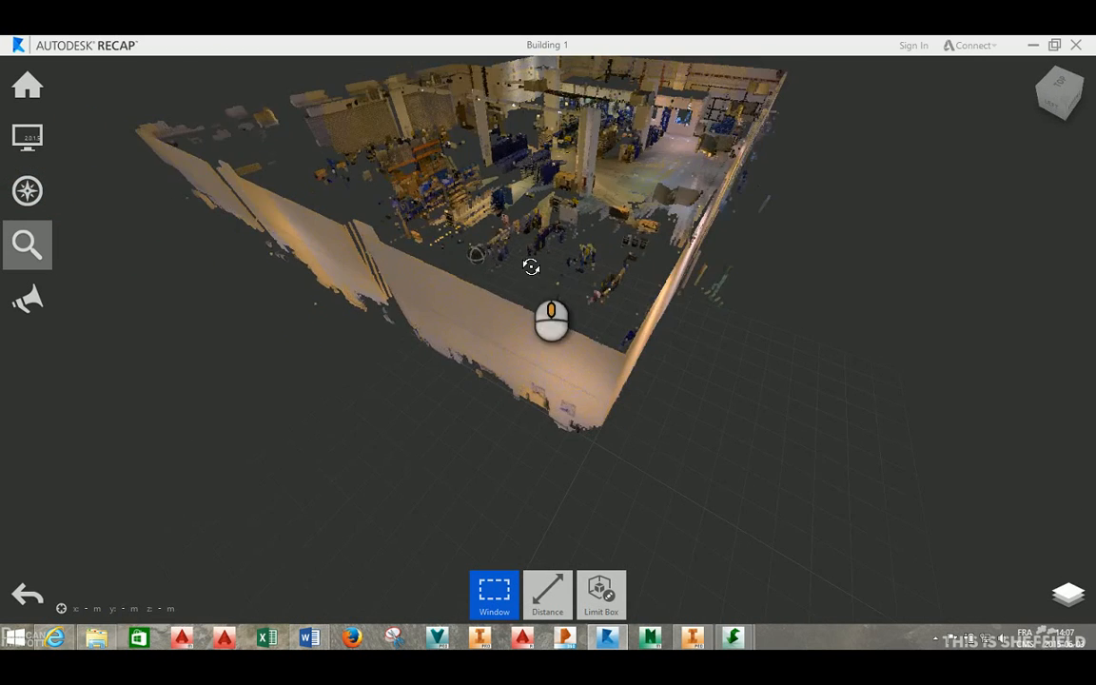
{"action": "middle_click", "coordinate": [852, 186]}
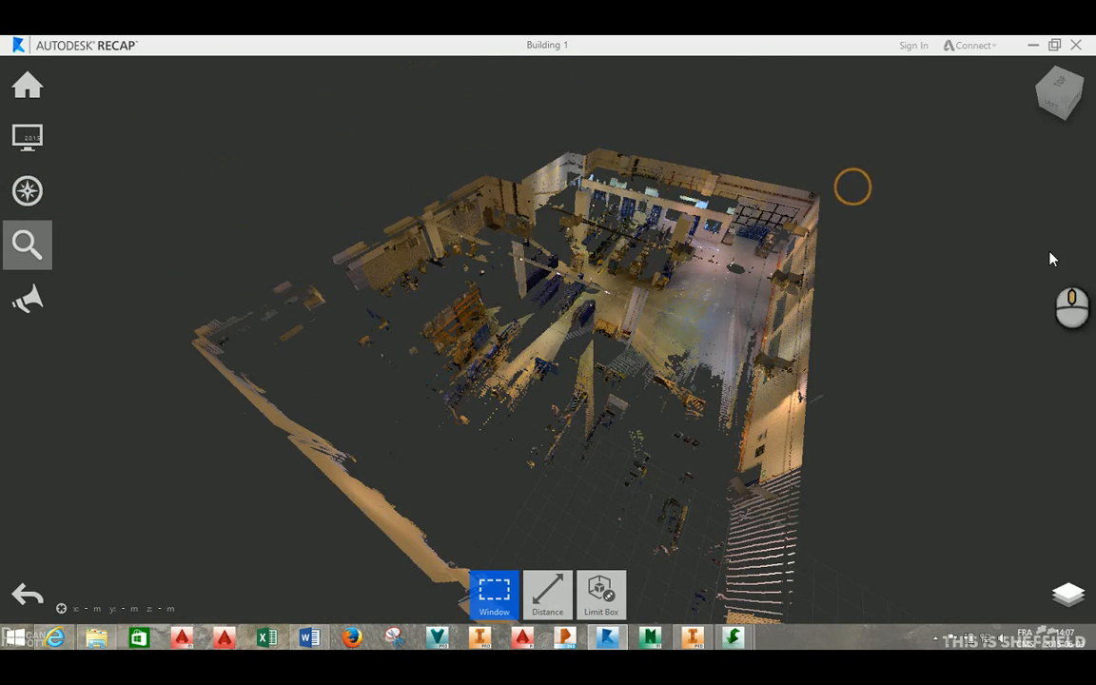
{"action": "left_click", "coordinate": [1060, 88]}
{"action": "scroll", "coordinate": [571, 318], "scroll_direction": "down", "scroll_amount": 2}
{"action": "scroll", "coordinate": [476, 404], "scroll_direction": "up", "scroll_amount": 3}
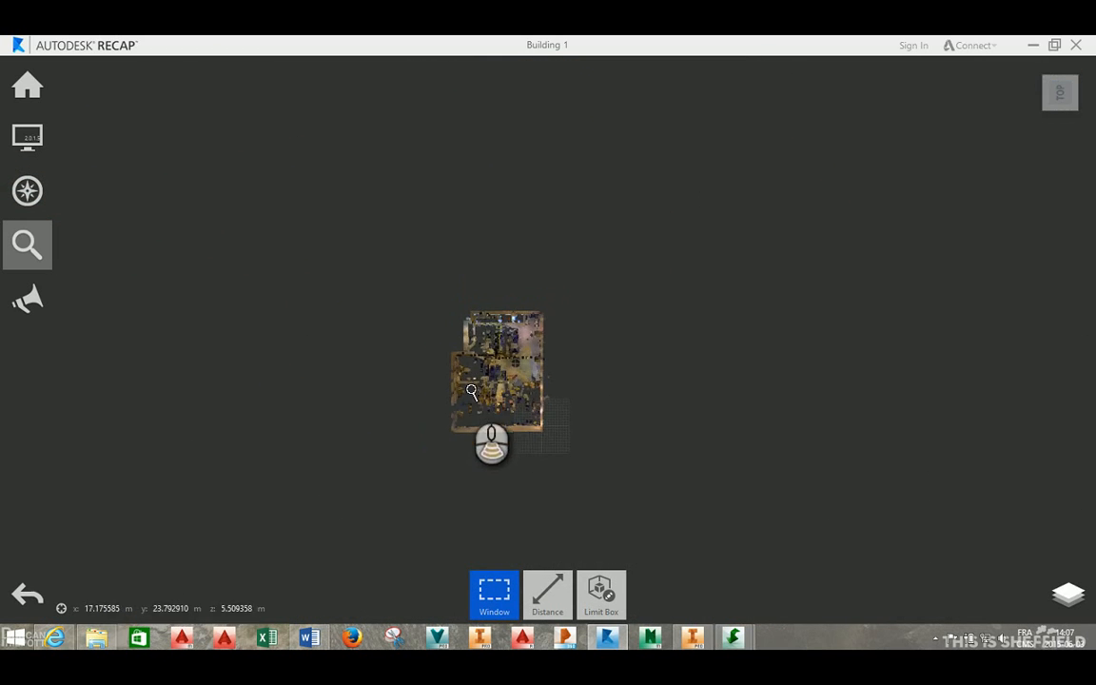
{"action": "scroll", "coordinate": [499, 411], "scroll_direction": "up", "scroll_amount": 4}
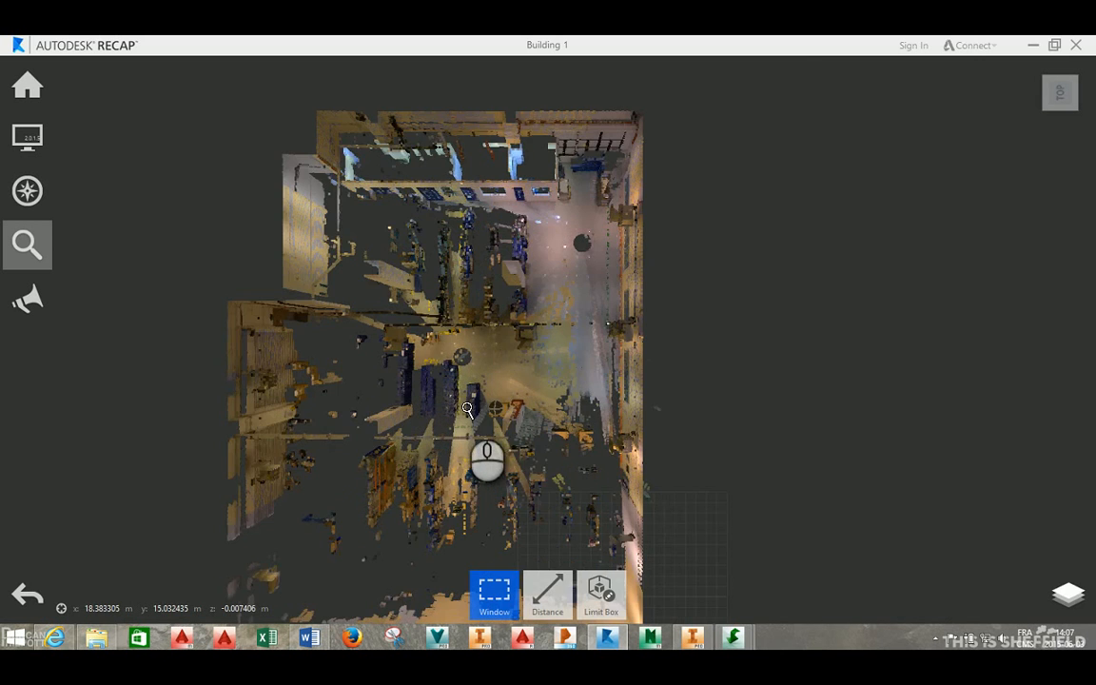
{"action": "scroll", "coordinate": [467, 410], "scroll_direction": "down", "scroll_amount": 1}
{"action": "middle_click_drag", "start_coordinate": [519, 396], "coordinate": [646, 339]}
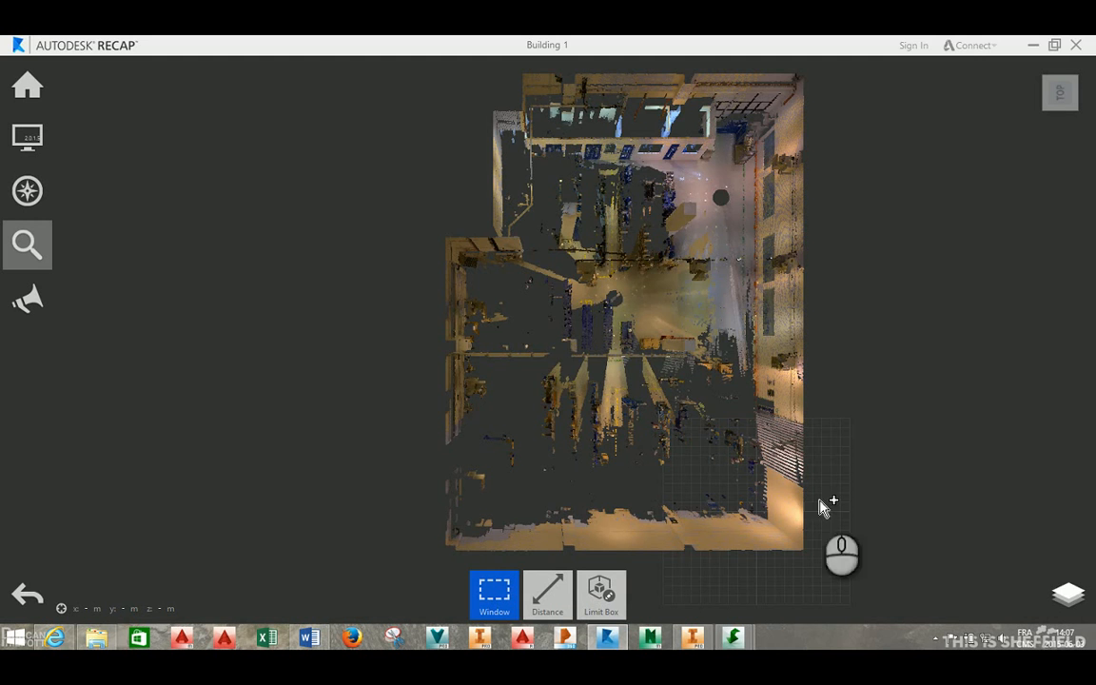
{"action": "mouse_move", "coordinate": [827, 506]}
{"action": "middle_mouse_down", "text": "shift"}
{"action": "mouse_move", "coordinate": [702, 458]}
{"action": "mouse_move", "coordinate": [656, 414]}
{"action": "mouse_move", "coordinate": [535, 357]}
{"action": "middle_mouse_up", "text": "shift"}
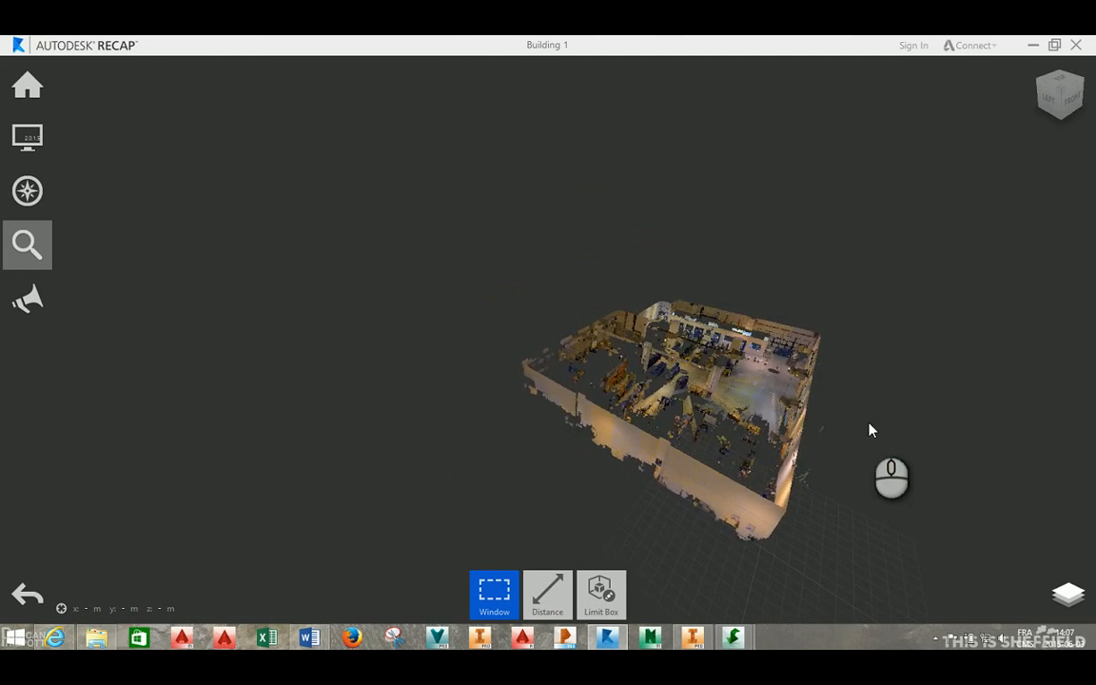
{"action": "scroll", "coordinate": [868, 426], "scroll_direction": "down", "scroll_amount": 2}
{"action": "scroll", "coordinate": [740, 400], "scroll_direction": "up", "scroll_amount": 5}
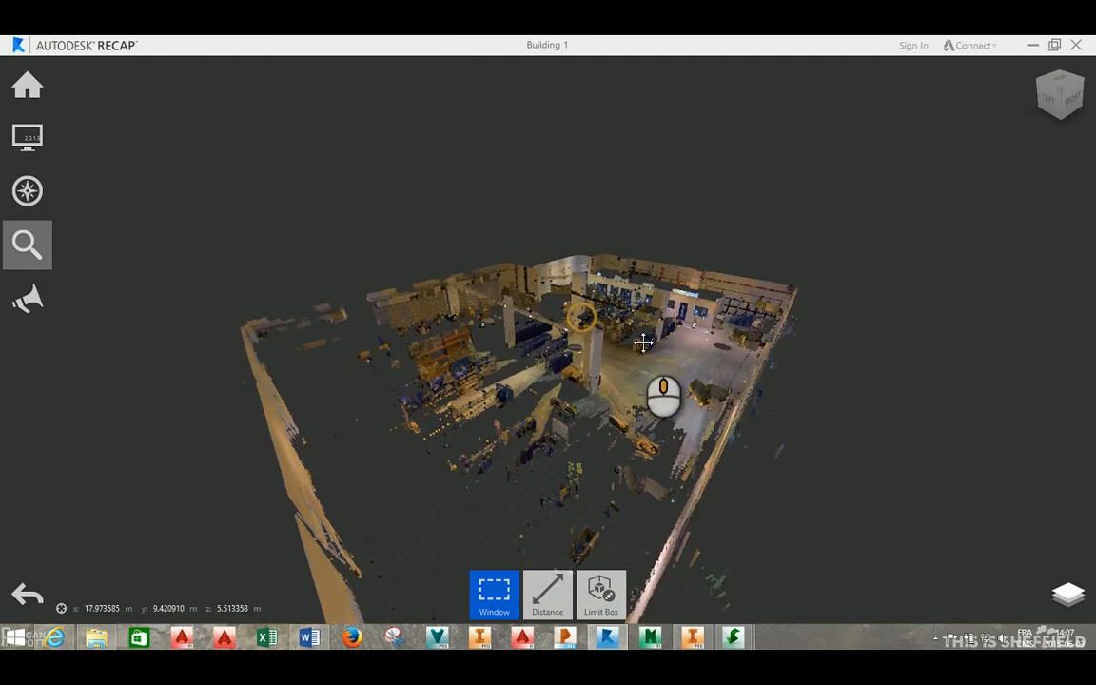
{"action": "scroll", "coordinate": [685, 361], "scroll_direction": "up", "scroll_amount": 5}
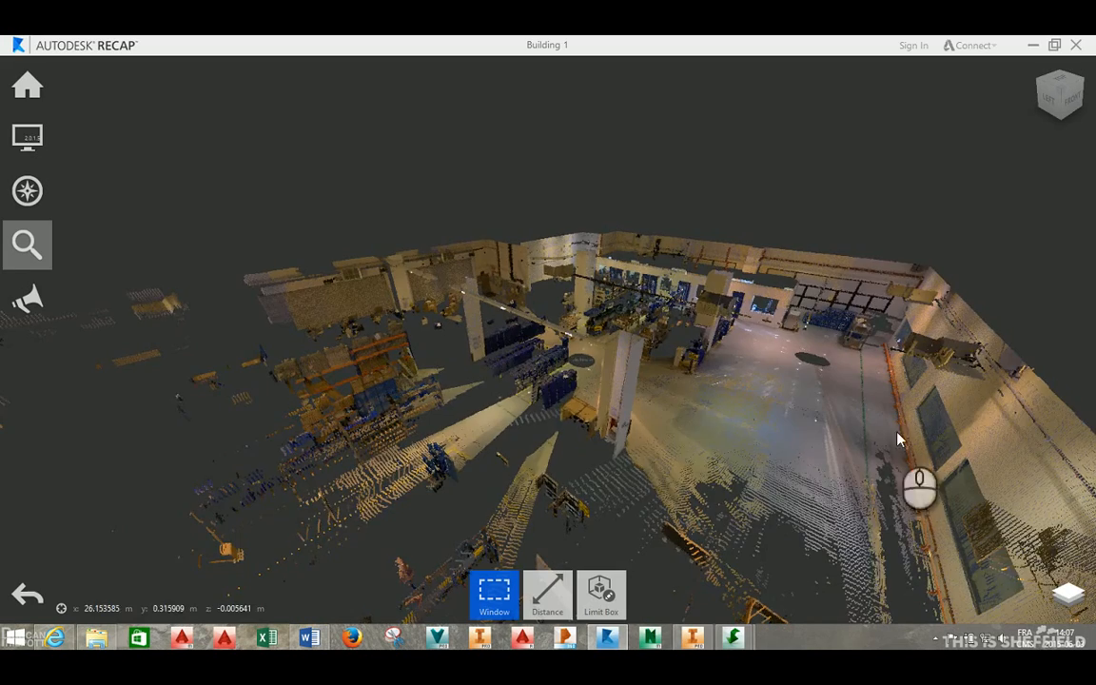
{"action": "scroll", "coordinate": [772, 416], "scroll_direction": "up", "scroll_amount": 6}
{"action": "scroll", "coordinate": [804, 402], "scroll_direction": "down", "scroll_amount": 6}
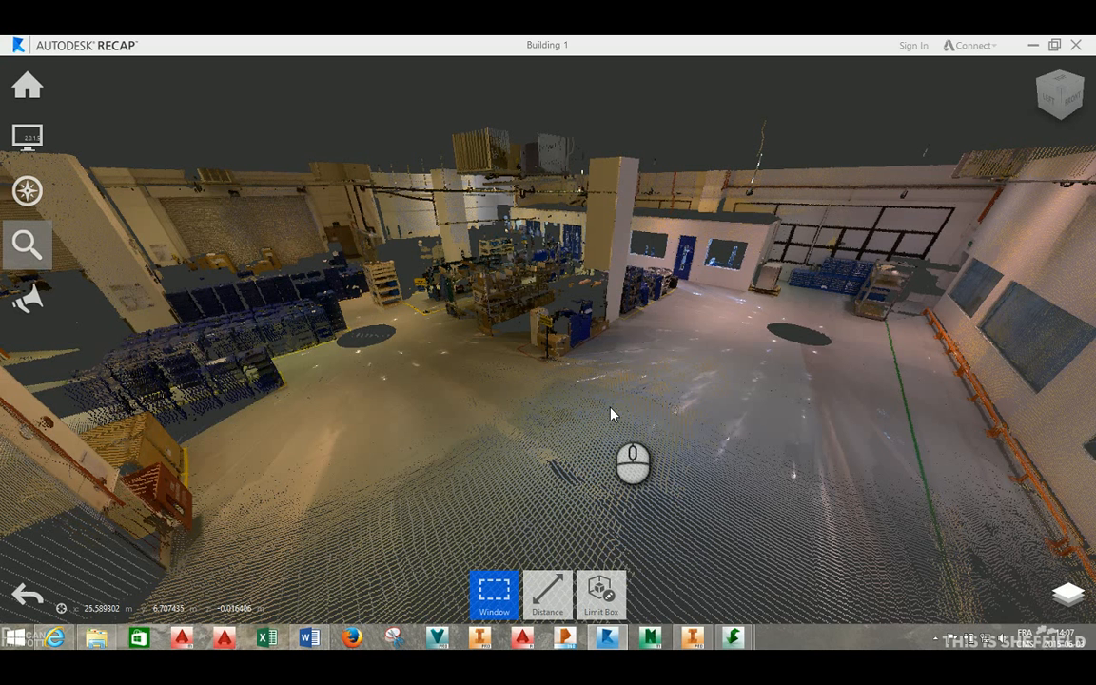
Add a new scan region named lumiere to the project.
{"action": "left_click", "coordinate": [1067, 595]}
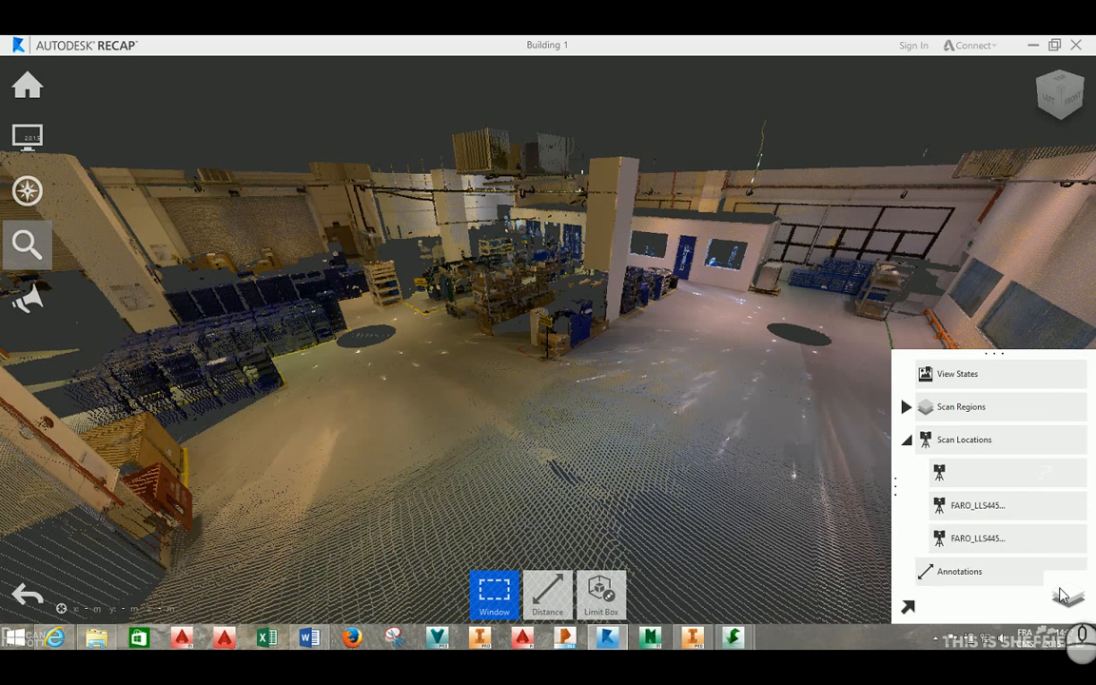
{"action": "left_click", "coordinate": [905, 439]}
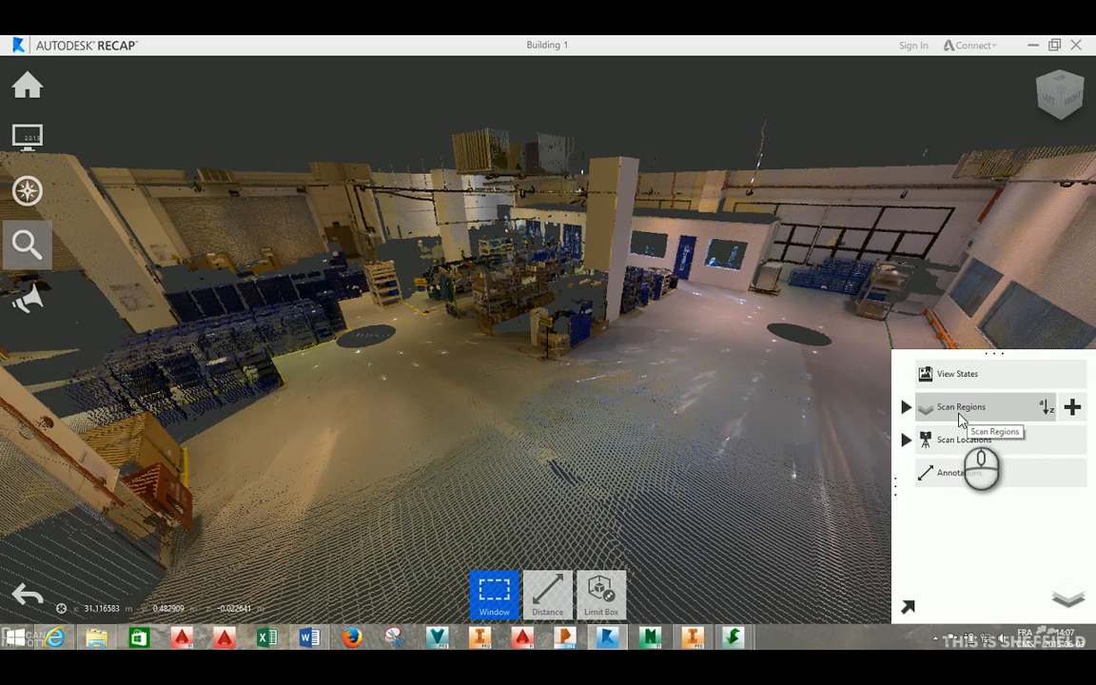
{"action": "left_click", "coordinate": [905, 410]}
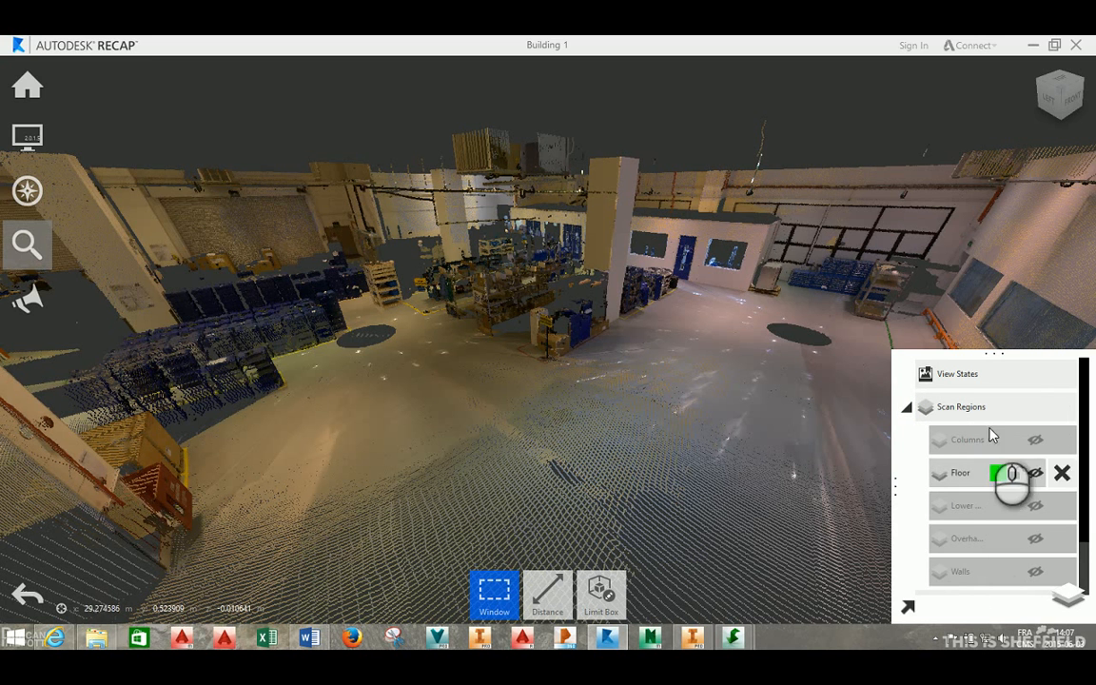
{"action": "left_click", "coordinate": [1063, 409]}
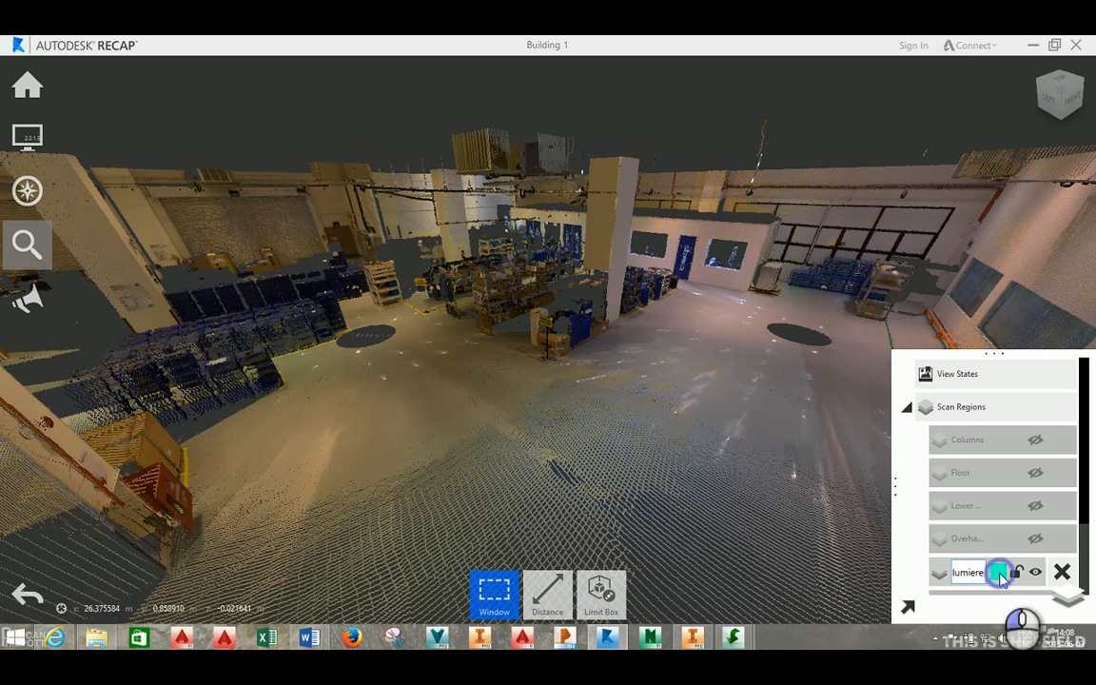
{"action": "left_click", "coordinate": [979, 571]}
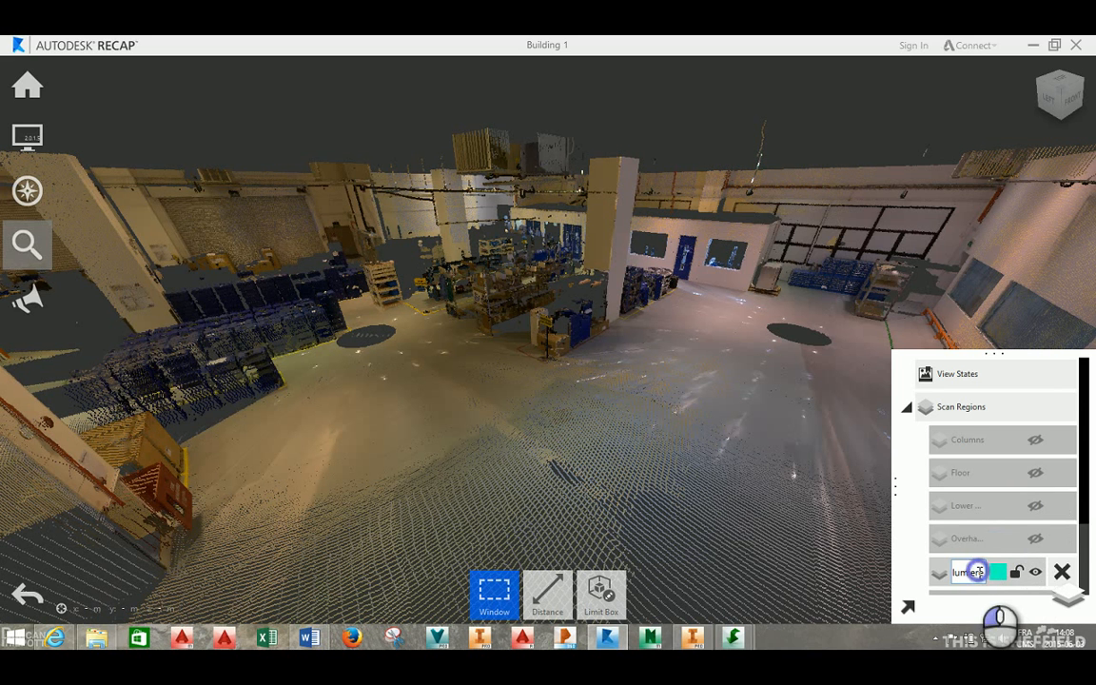
{"action": "key", "text": "Return"}
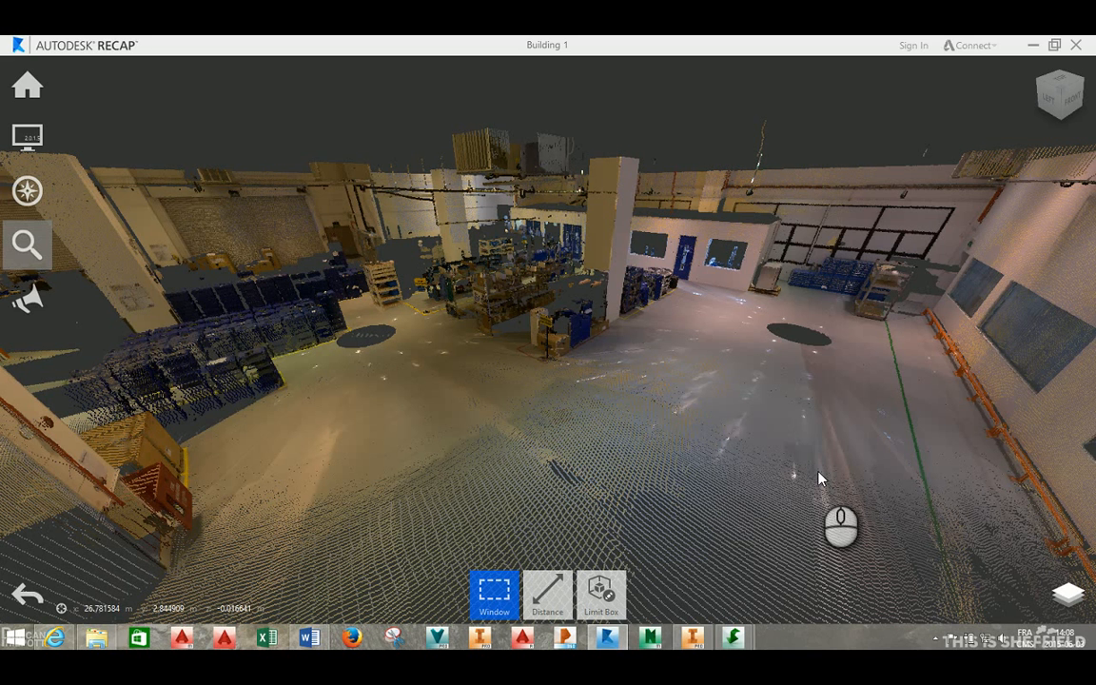
Select the warehouse floor points with the Plane selection tool, using sample points picked on the open floor.
{"action": "left_click", "coordinate": [601, 592]}
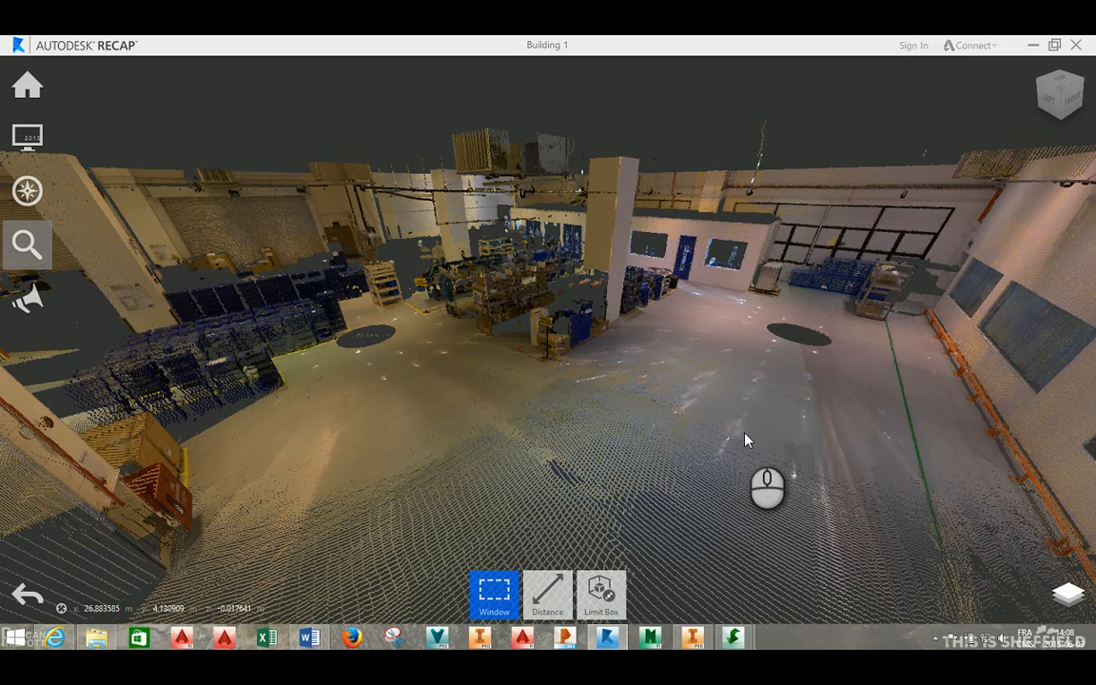
{"action": "left_click", "coordinate": [557, 604]}
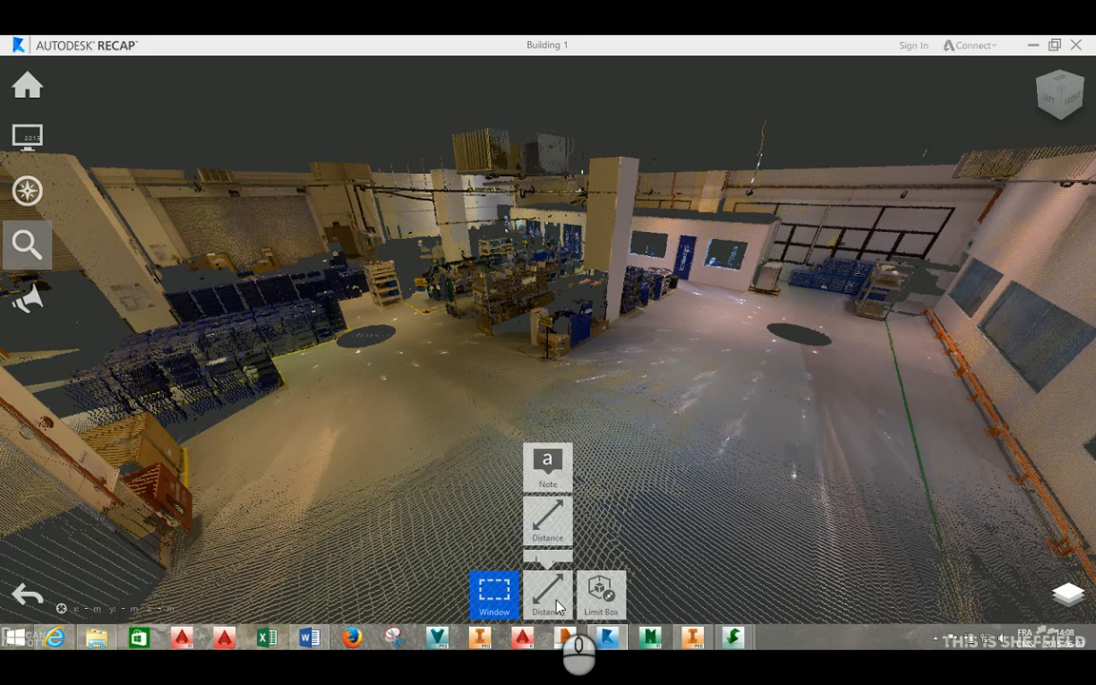
{"action": "left_click", "coordinate": [491, 605]}
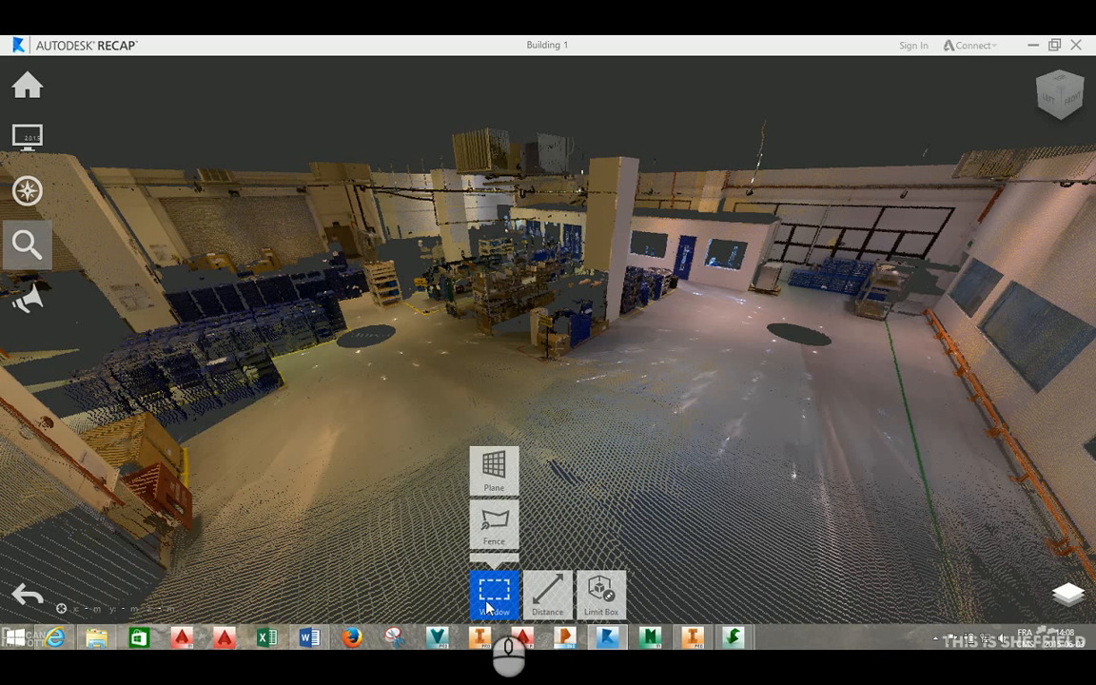
{"action": "left_click", "coordinate": [497, 434]}
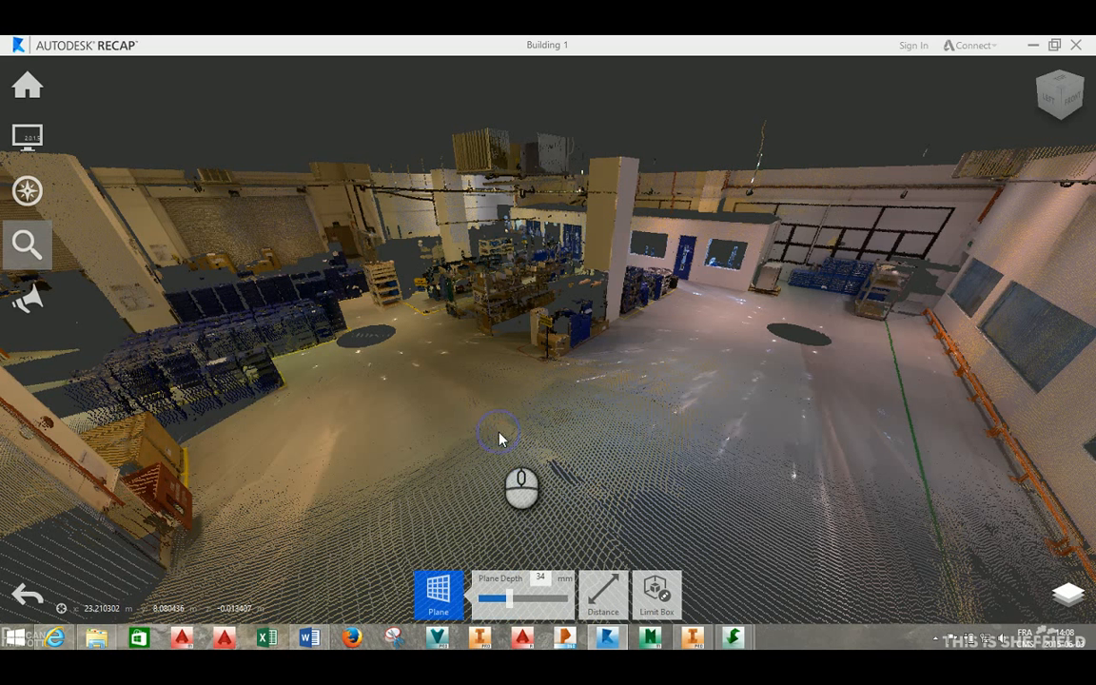
{"action": "left_click", "coordinate": [653, 372]}
{"action": "left_click", "coordinate": [709, 394]}
{"action": "left_click", "coordinate": [672, 464]}
{"action": "left_click", "coordinate": [748, 479]}
{"action": "left_click", "coordinate": [778, 511]}
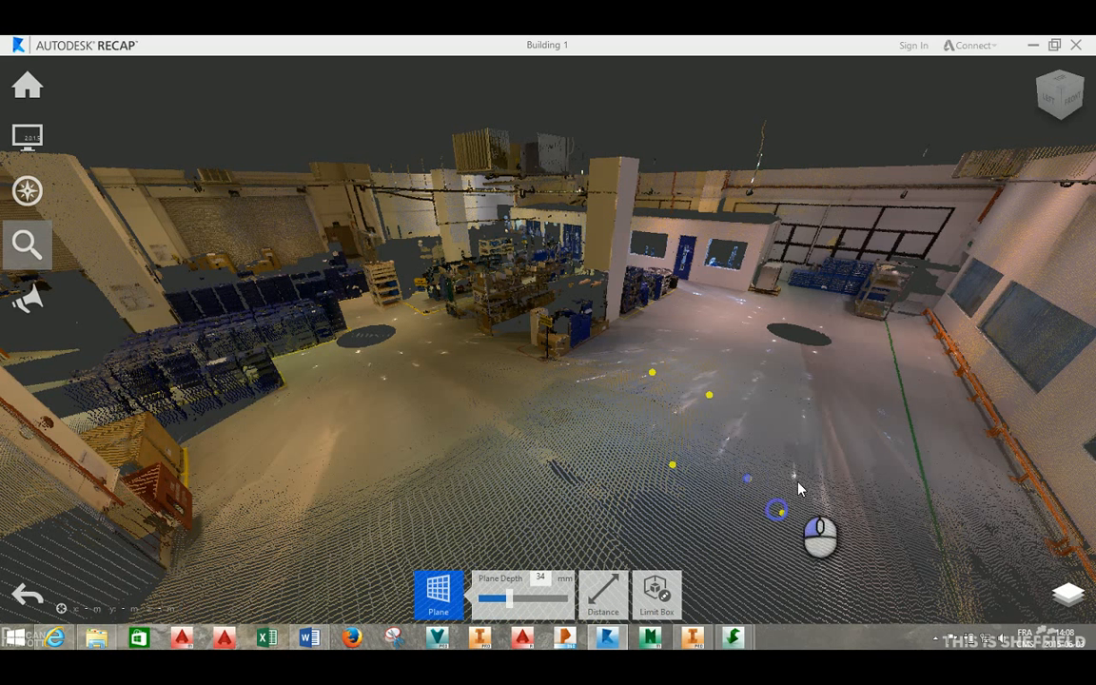
{"action": "left_click", "coordinate": [810, 432]}
{"action": "left_click", "coordinate": [773, 391]}
{"action": "left_click", "coordinate": [728, 425]}
{"action": "left_click", "coordinate": [595, 433]}
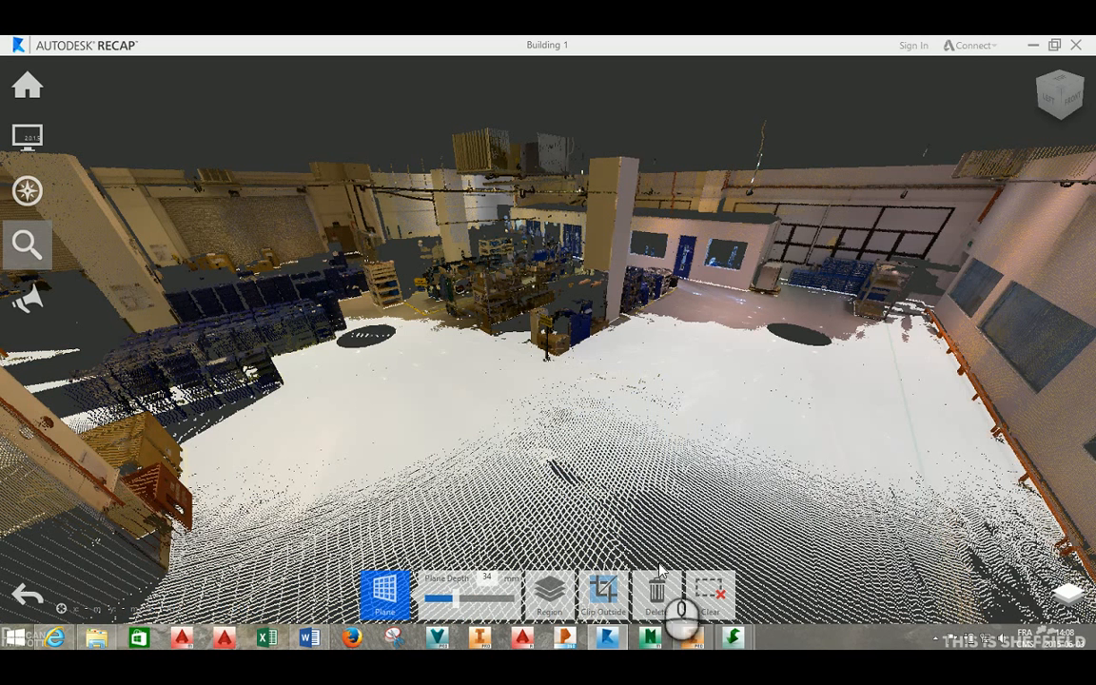
Set the plane depth to 82 mm and assign the selected floor points to the Floor region.
{"action": "left_click", "coordinate": [455, 602]}
{"action": "left_click_drag", "start_coordinate": [455, 605], "coordinate": [494, 588]}
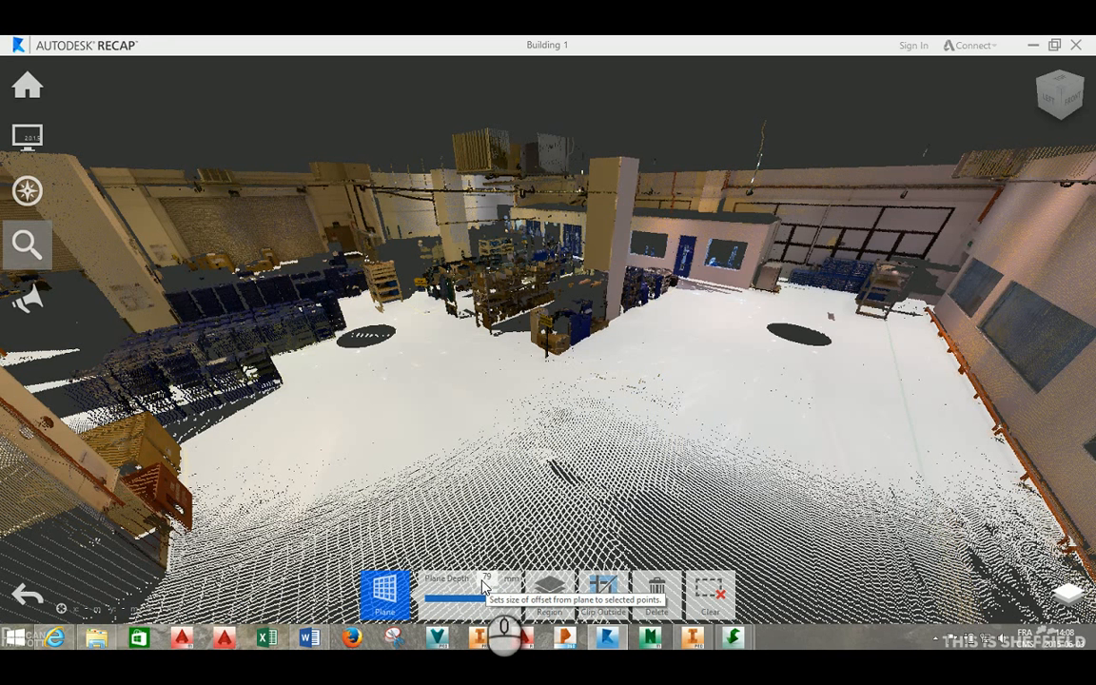
{"action": "left_click_drag", "start_coordinate": [481, 598], "coordinate": [491, 604]}
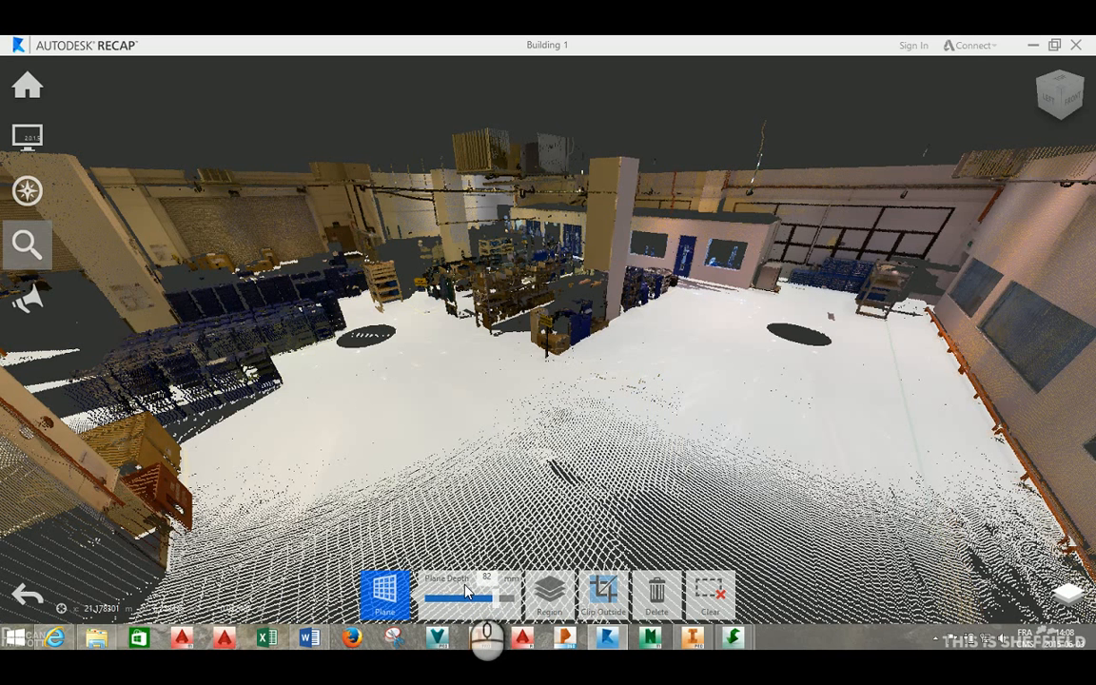
{"action": "left_click", "coordinate": [548, 592]}
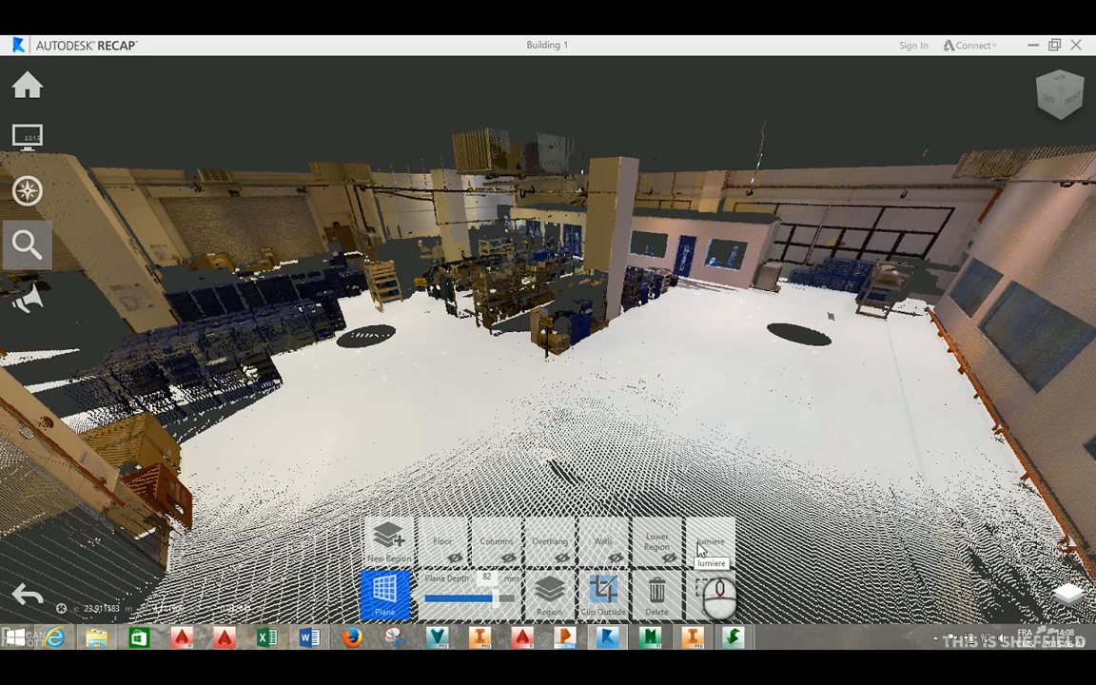
{"action": "left_click", "coordinate": [446, 542]}
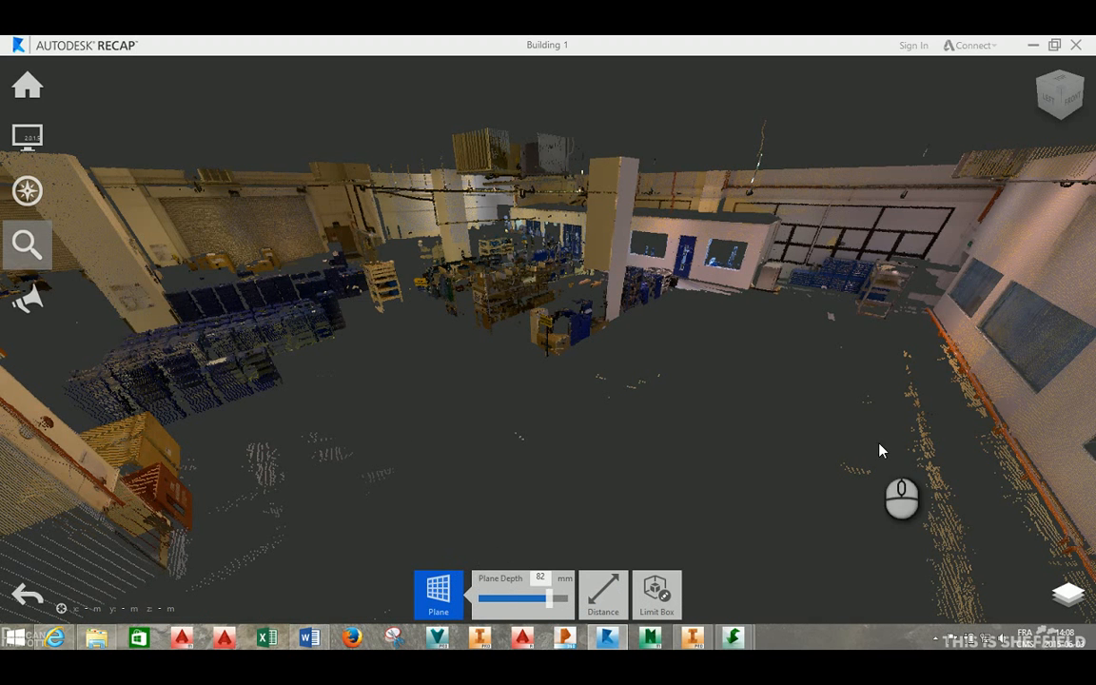
Show the Floor region's points in the cloud to check them and hide them again.
{"action": "left_click", "coordinate": [1061, 595]}
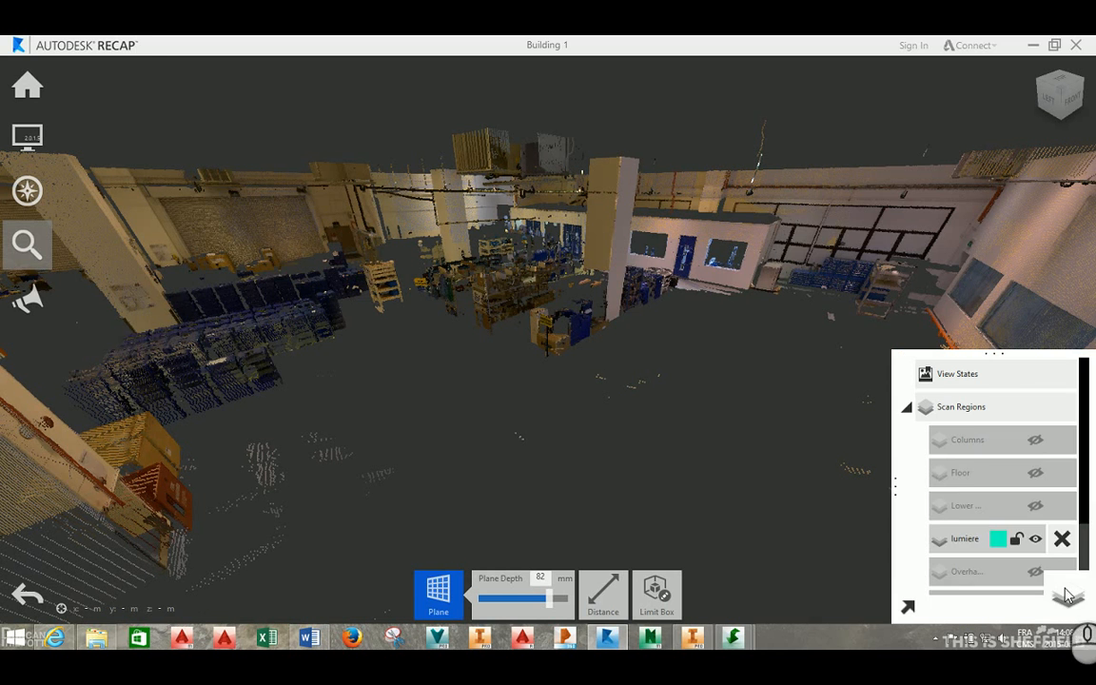
{"action": "left_click", "coordinate": [1036, 473]}
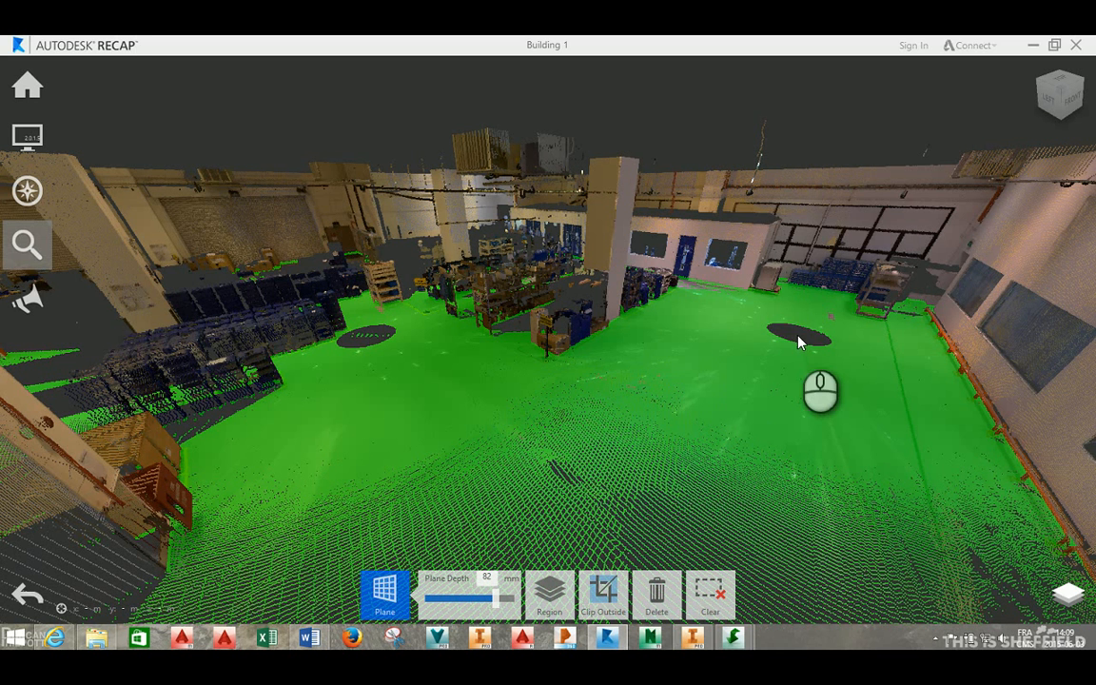
{"action": "left_click", "coordinate": [797, 335]}
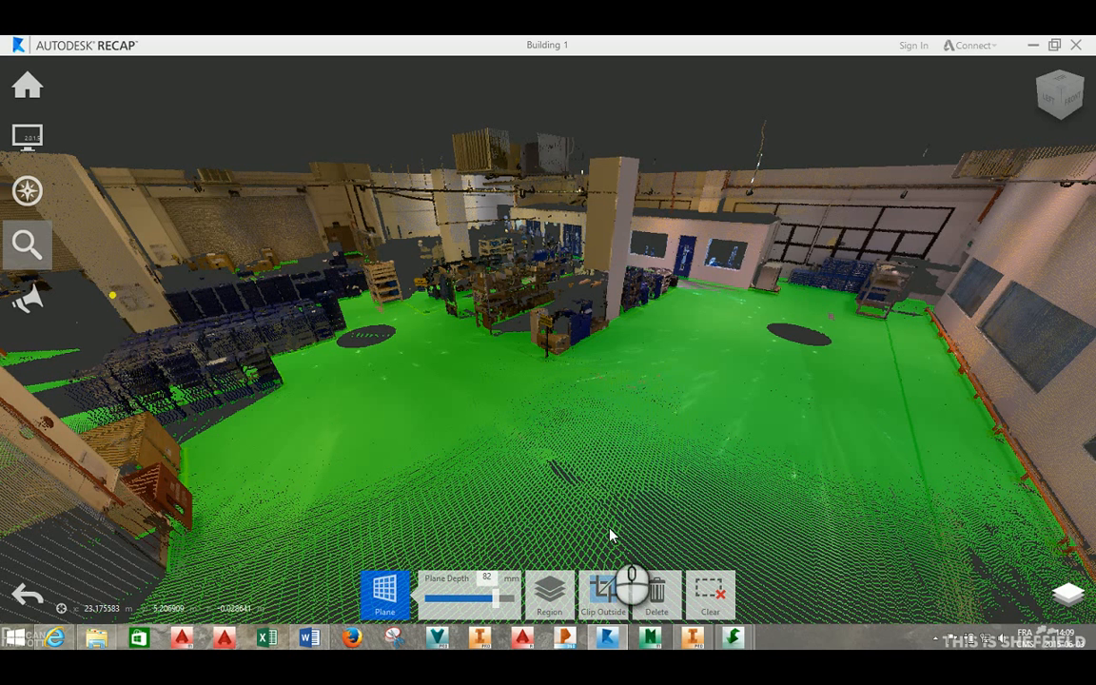
{"action": "left_click", "coordinate": [1068, 592]}
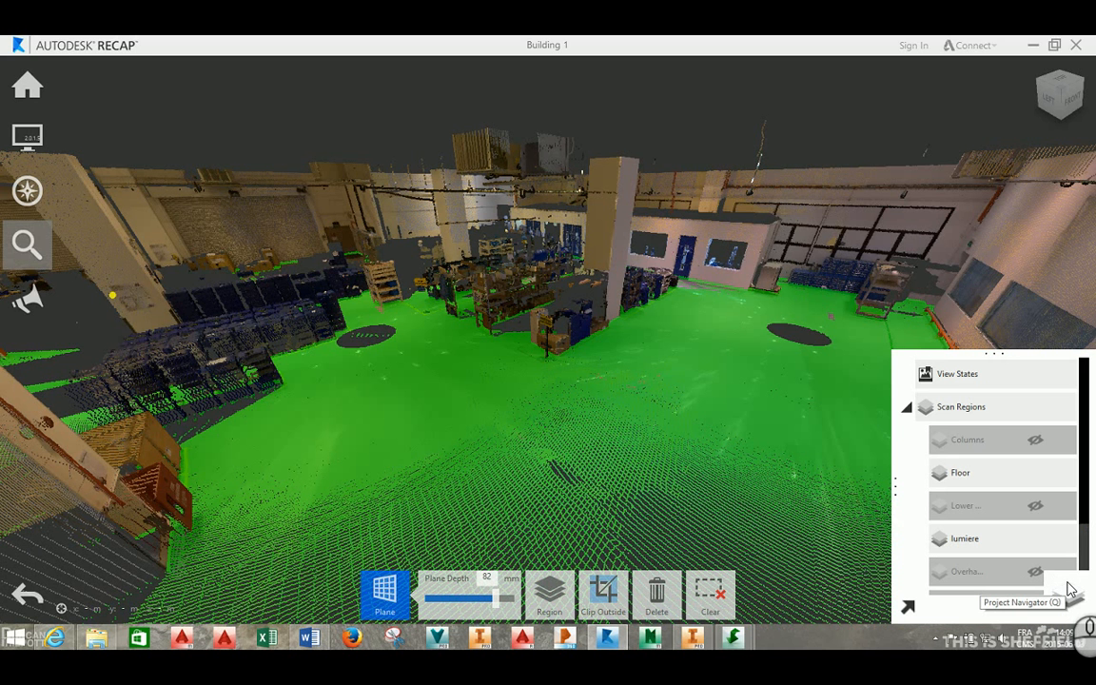
{"action": "left_click", "coordinate": [1035, 473]}
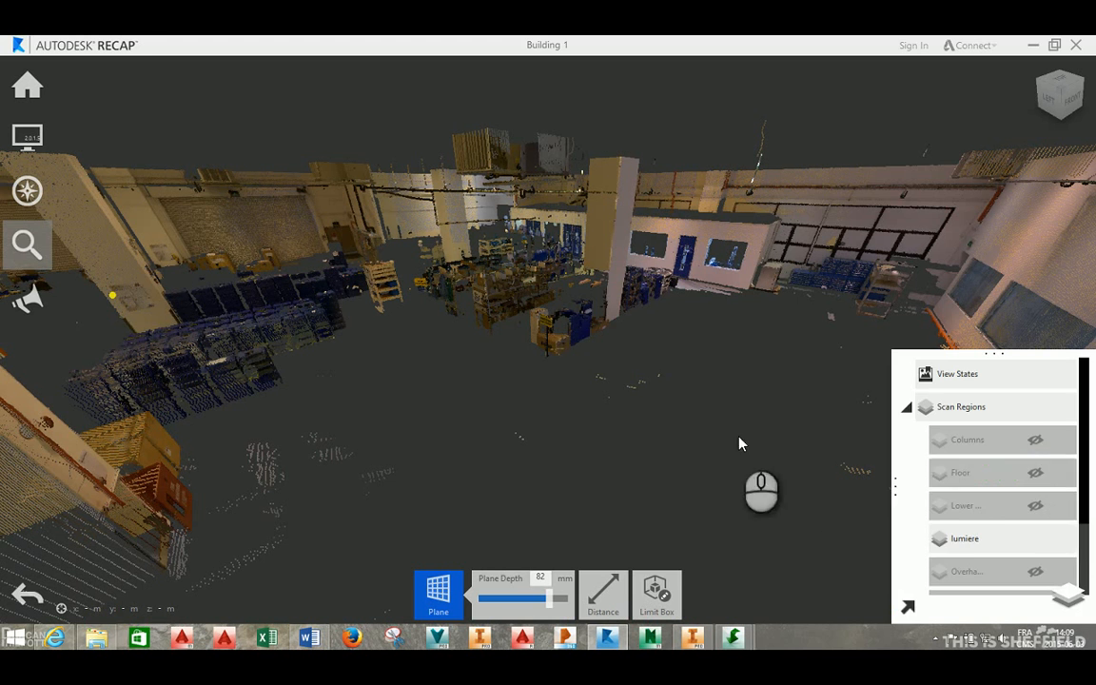
View the building point cloud from the top and turn off the perspective display.
{"action": "left_click", "coordinate": [1063, 89]}
{"action": "scroll", "coordinate": [571, 418], "scroll_direction": "up", "scroll_amount": 5}
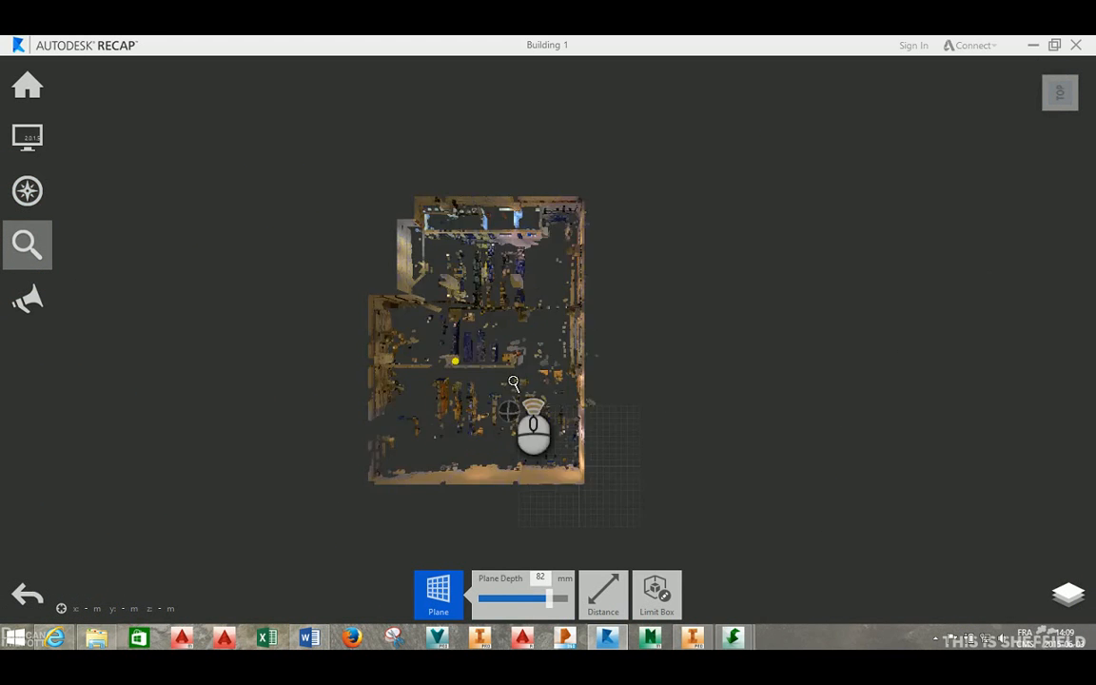
{"action": "scroll", "coordinate": [513, 382], "scroll_direction": "up", "scroll_amount": 3}
{"action": "middle_click_drag", "start_coordinate": [497, 297], "coordinate": [636, 404]}
{"action": "scroll", "coordinate": [650, 366], "scroll_direction": "up", "scroll_amount": 1}
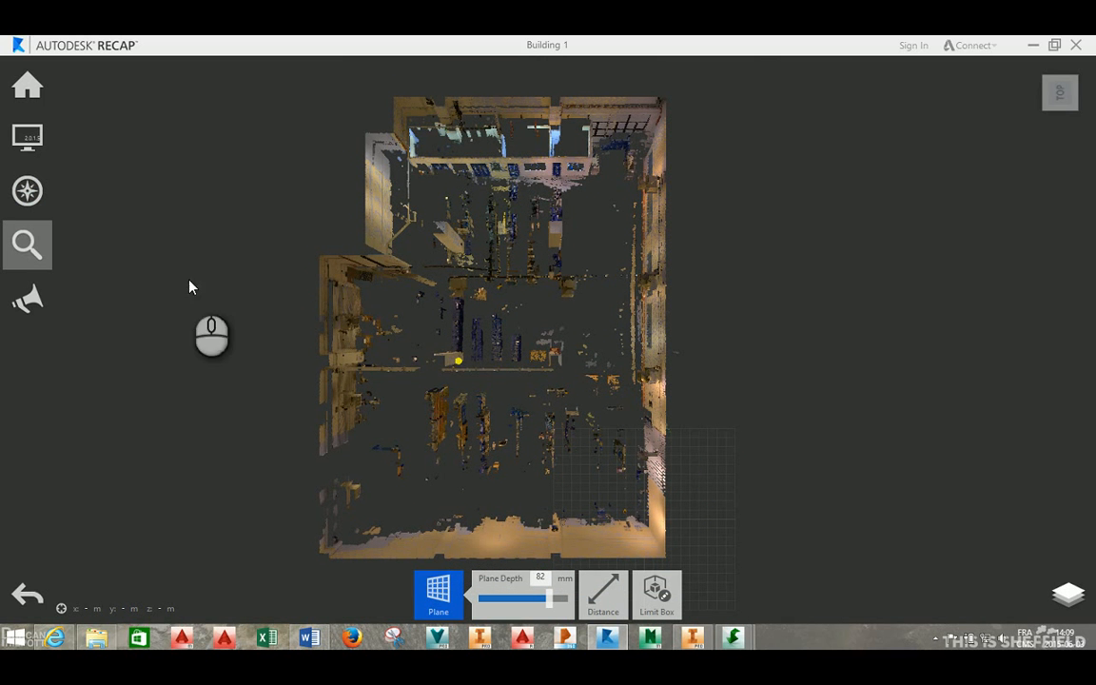
{"action": "mouse_move", "coordinate": [37, 92]}
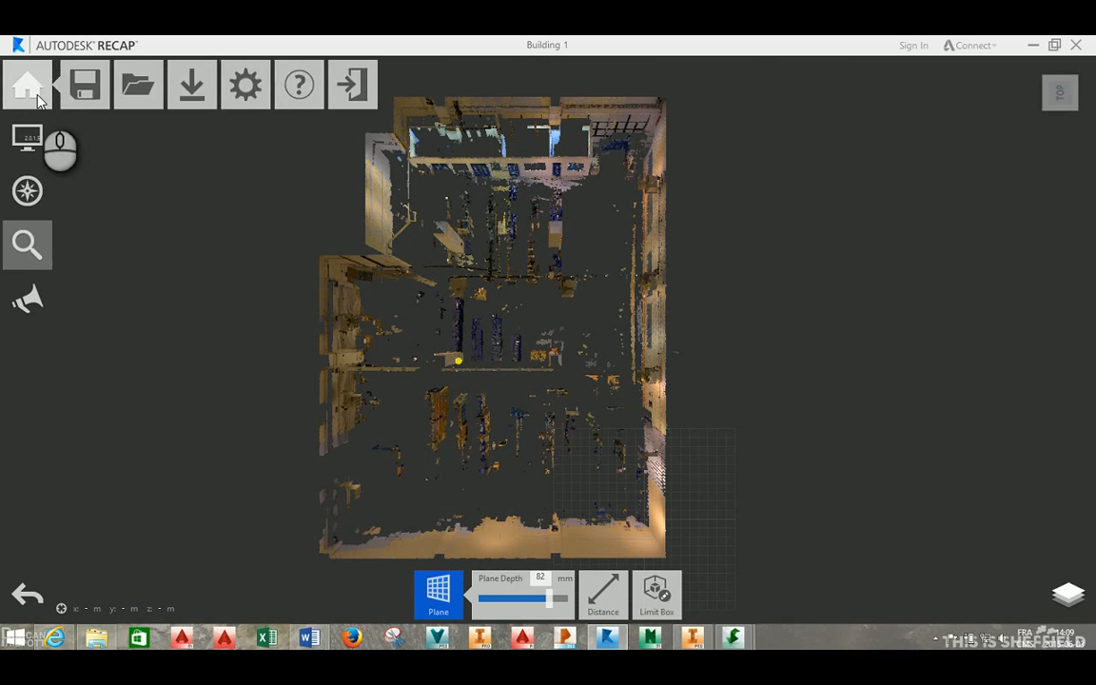
{"action": "mouse_move", "coordinate": [27, 136]}
{"action": "mouse_move", "coordinate": [245, 139]}
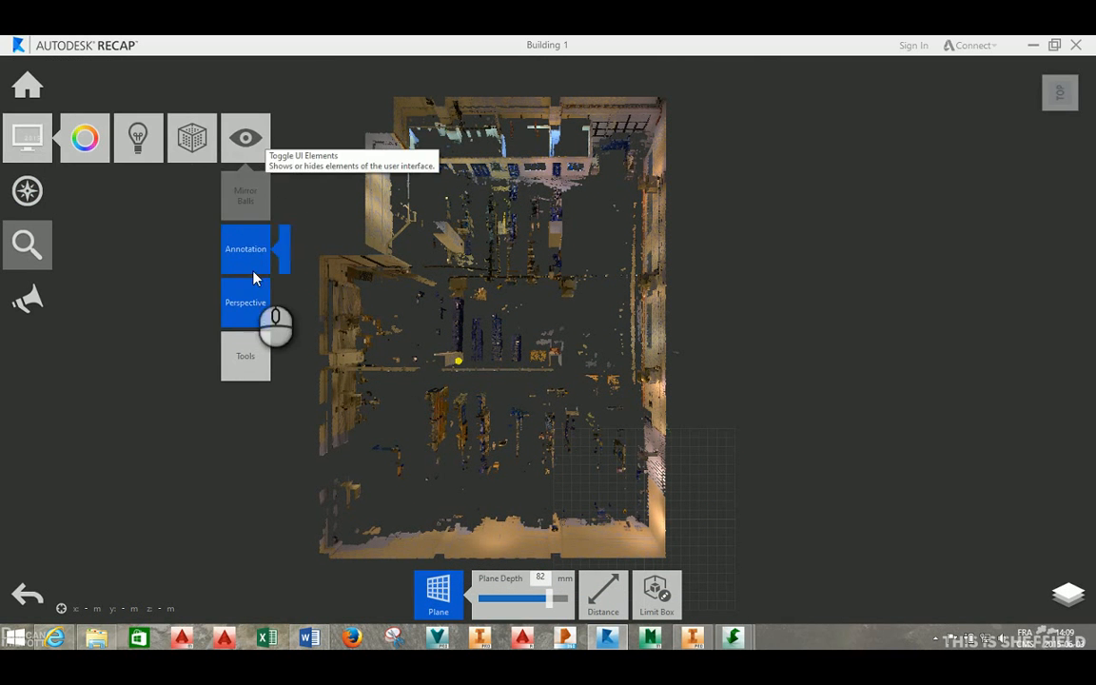
{"action": "left_click", "coordinate": [246, 301]}
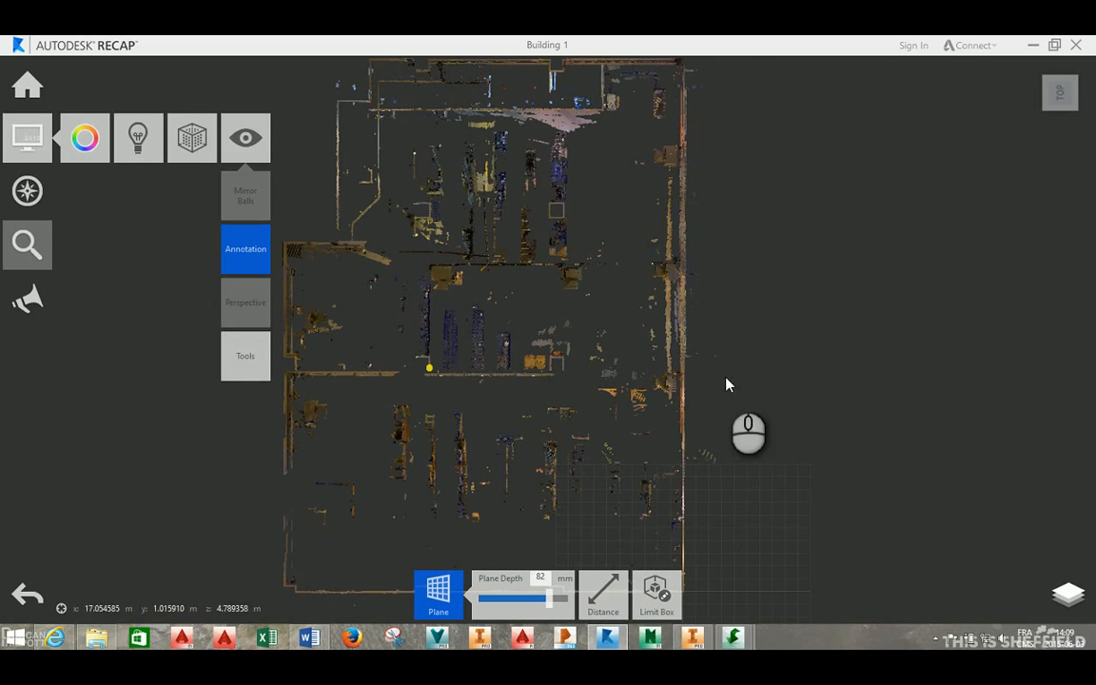
{"action": "middle_click_drag", "start_coordinate": [726, 385], "coordinate": [791, 386]}
{"action": "scroll", "coordinate": [791, 385], "scroll_direction": "down", "scroll_amount": 2}
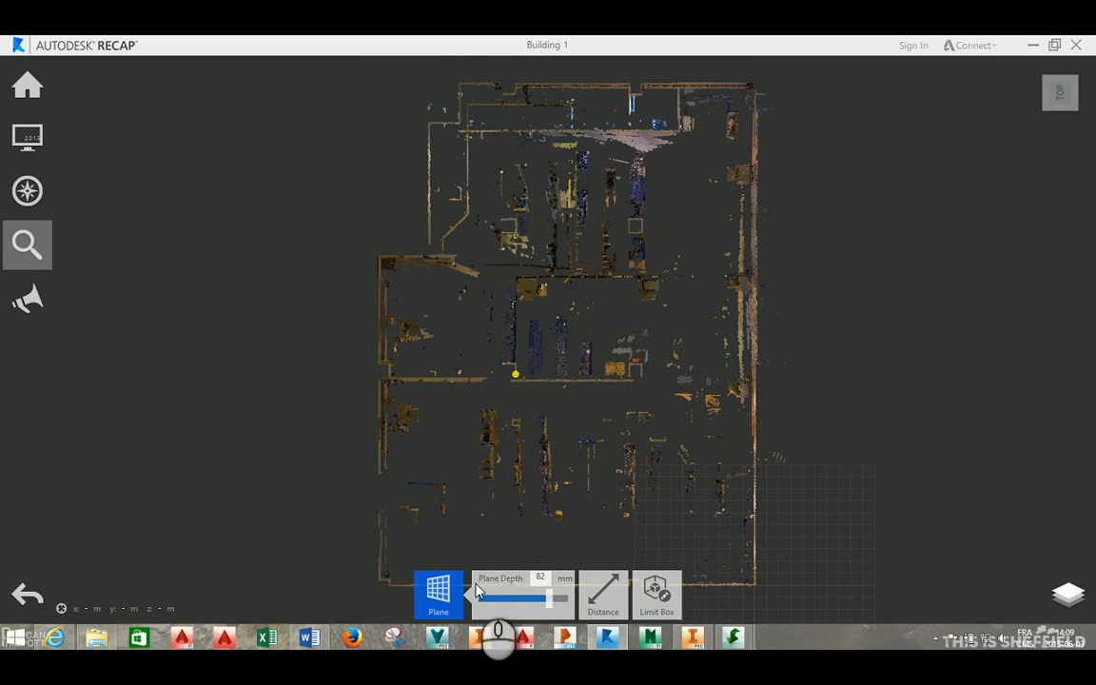
Window-select the perimeter wall points along all outer sides of the building in plan view and assign them to the Walls region.
{"action": "mouse_move", "coordinate": [428, 604]}
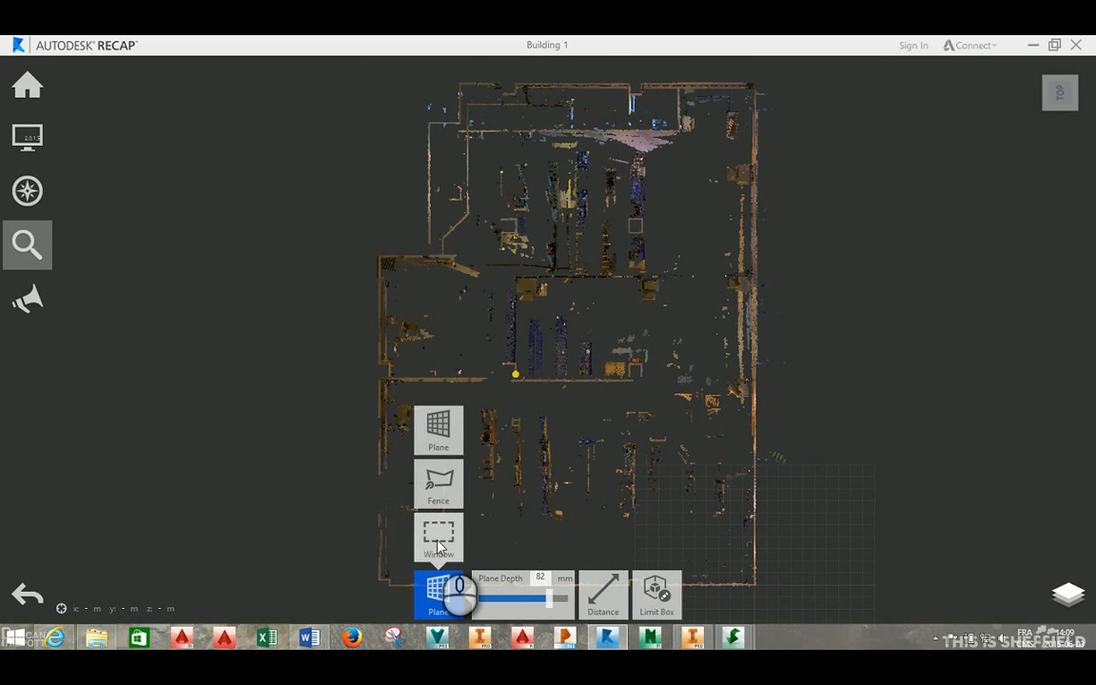
{"action": "left_click", "coordinate": [439, 539]}
{"action": "left_click_drag", "start_coordinate": [743, 69], "coordinate": [748, 582]}
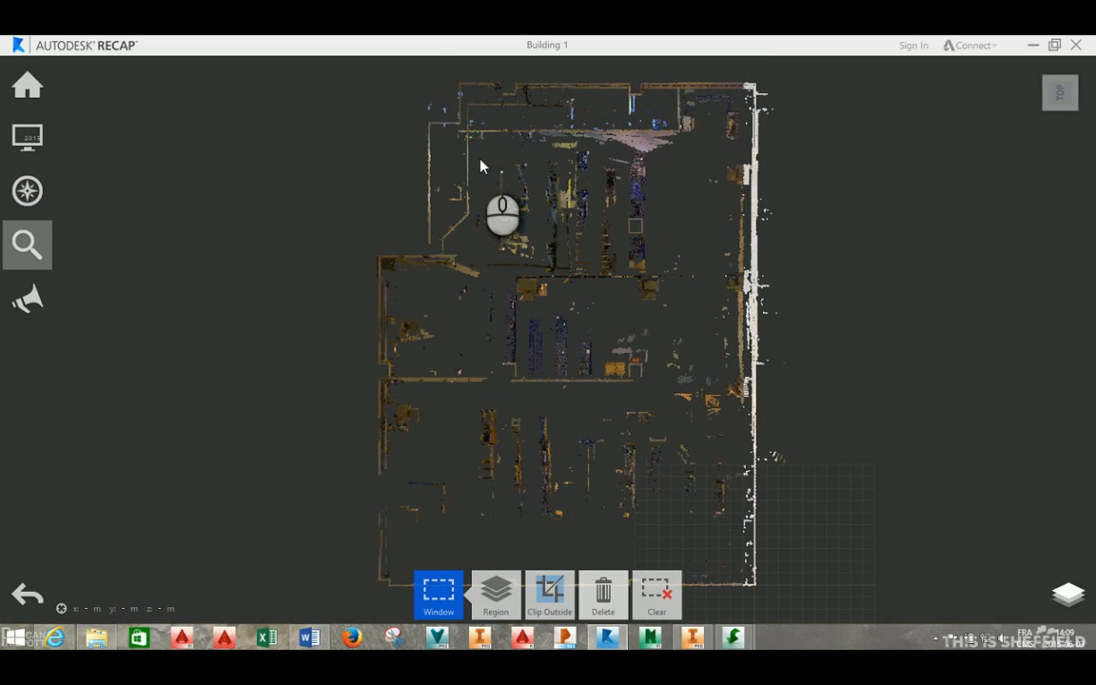
{"action": "left_click_drag", "start_coordinate": [422, 71], "coordinate": [764, 95]}
{"action": "left_click_drag", "start_coordinate": [402, 81], "coordinate": [472, 279]}
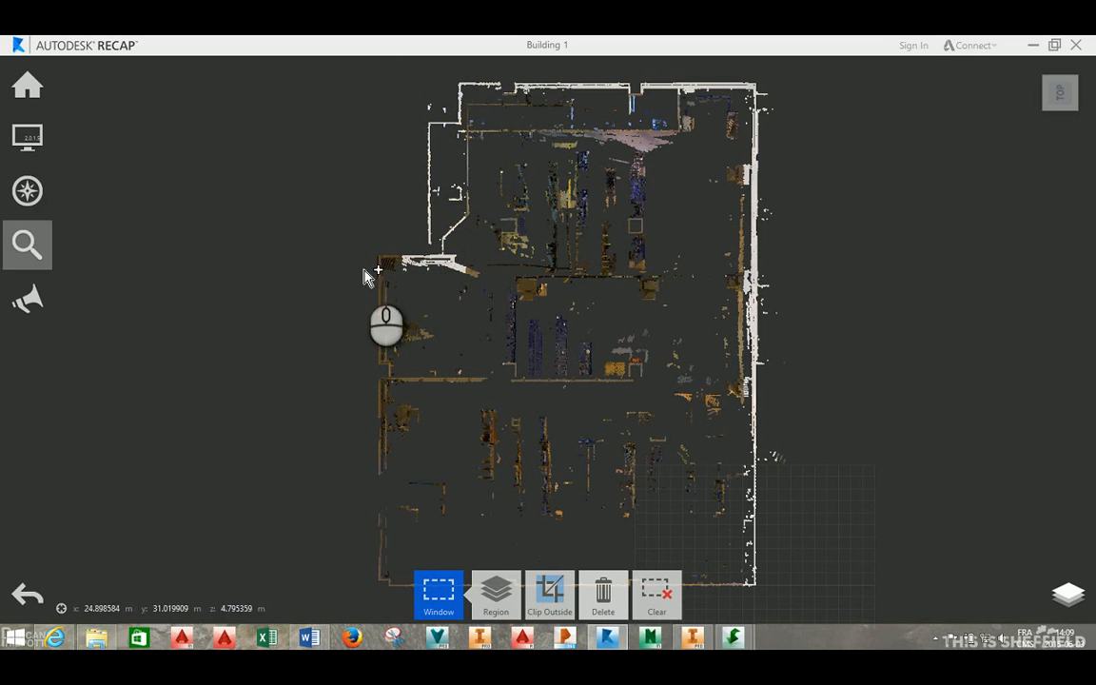
{"action": "left_click_drag", "start_coordinate": [339, 232], "coordinate": [411, 609]}
{"action": "left_click_drag", "start_coordinate": [322, 553], "coordinate": [766, 582]}
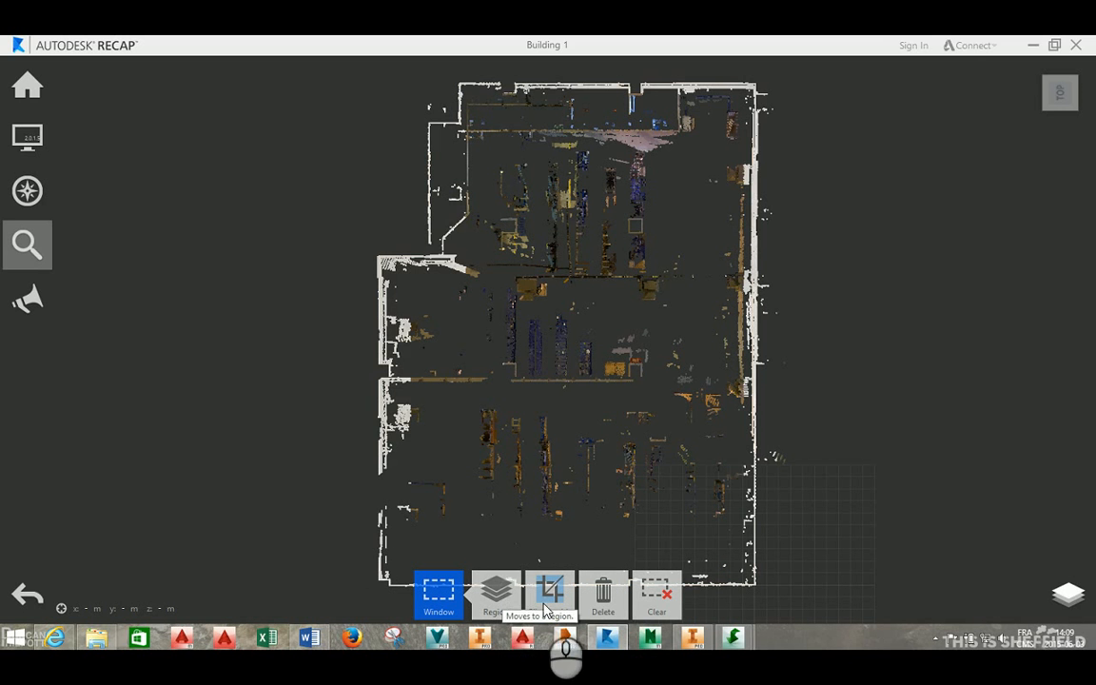
{"action": "mouse_move", "coordinate": [499, 597]}
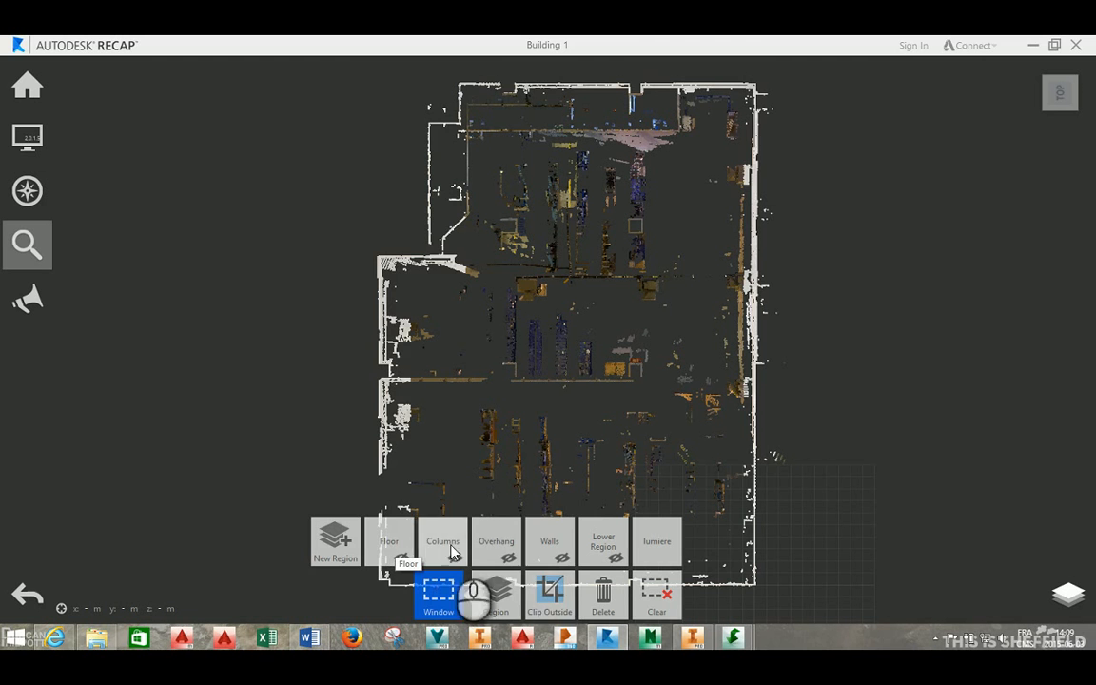
{"action": "left_click", "coordinate": [545, 550]}
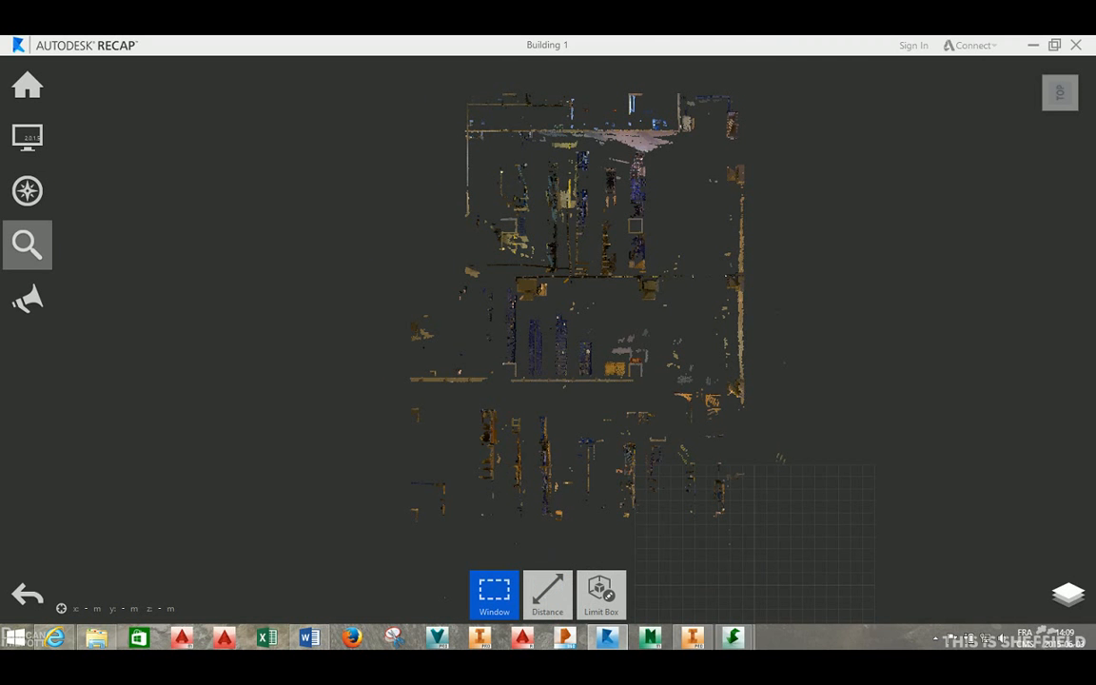
Look at the building in 3D and make the hidden Walls region visible.
{"action": "middle_click_drag", "start_coordinate": [570, 413], "coordinate": [457, 308]}
{"action": "left_click", "coordinate": [1068, 599]}
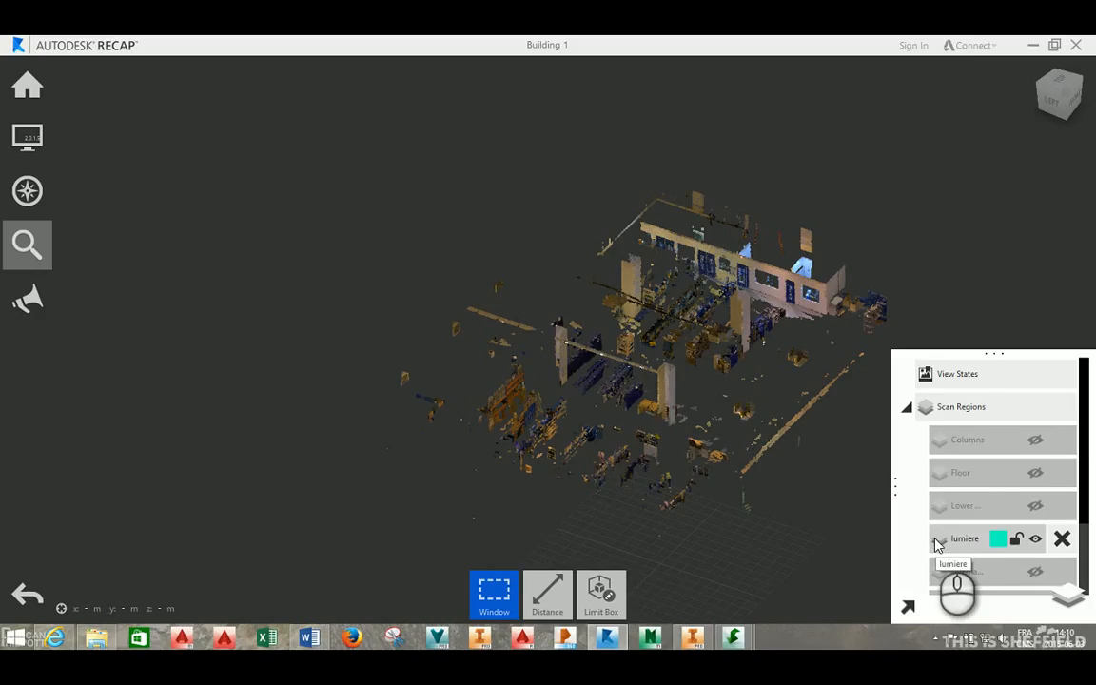
{"action": "scroll", "coordinate": [989, 495], "scroll_direction": "down", "scroll_amount": 3}
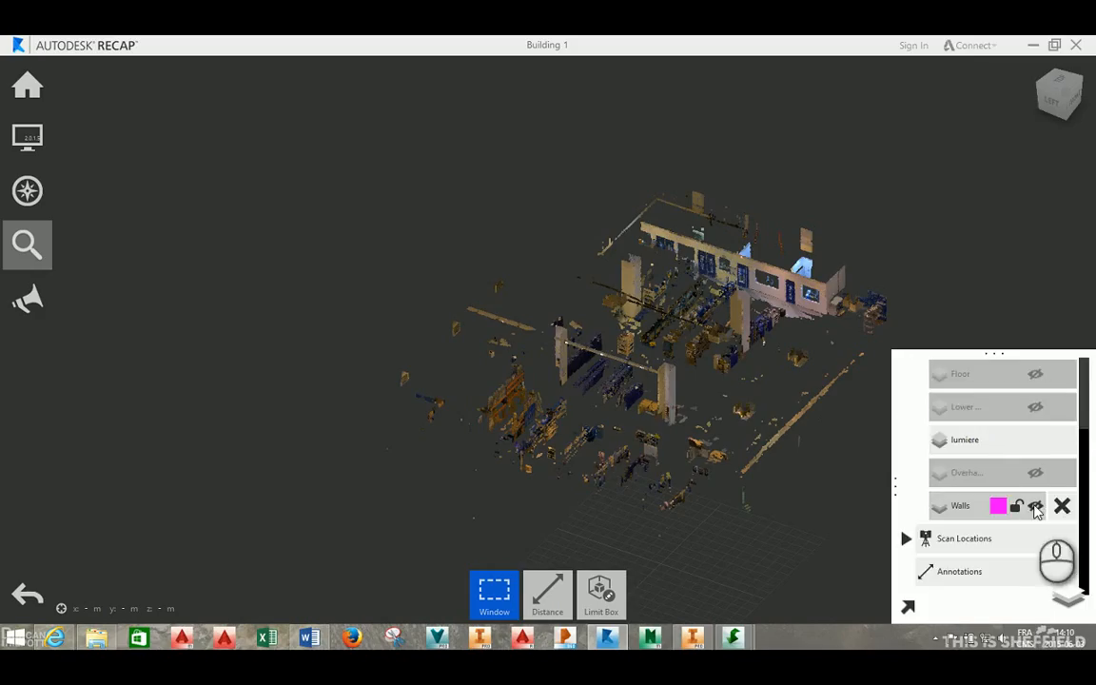
{"action": "left_click", "coordinate": [1035, 506]}
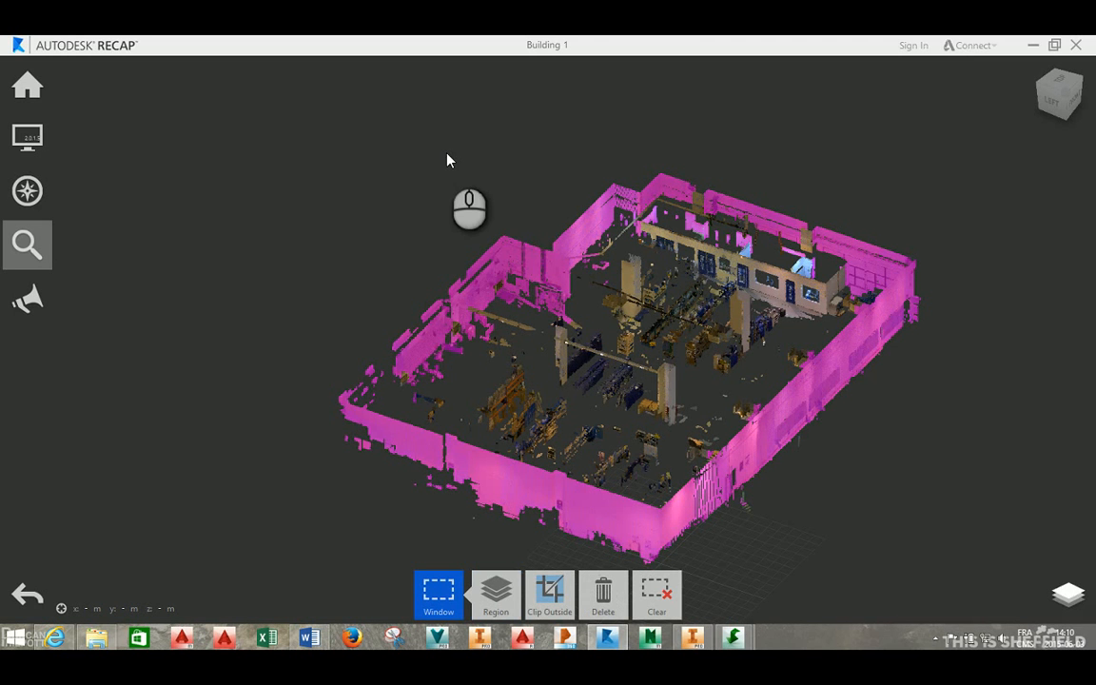
Show the Floor region together with the walls to check both, clear the wall selection, and hide the Floor region again.
{"action": "mouse_move", "coordinate": [1068, 594]}
{"action": "scroll", "coordinate": [1006, 466], "scroll_direction": "up", "scroll_amount": 4}
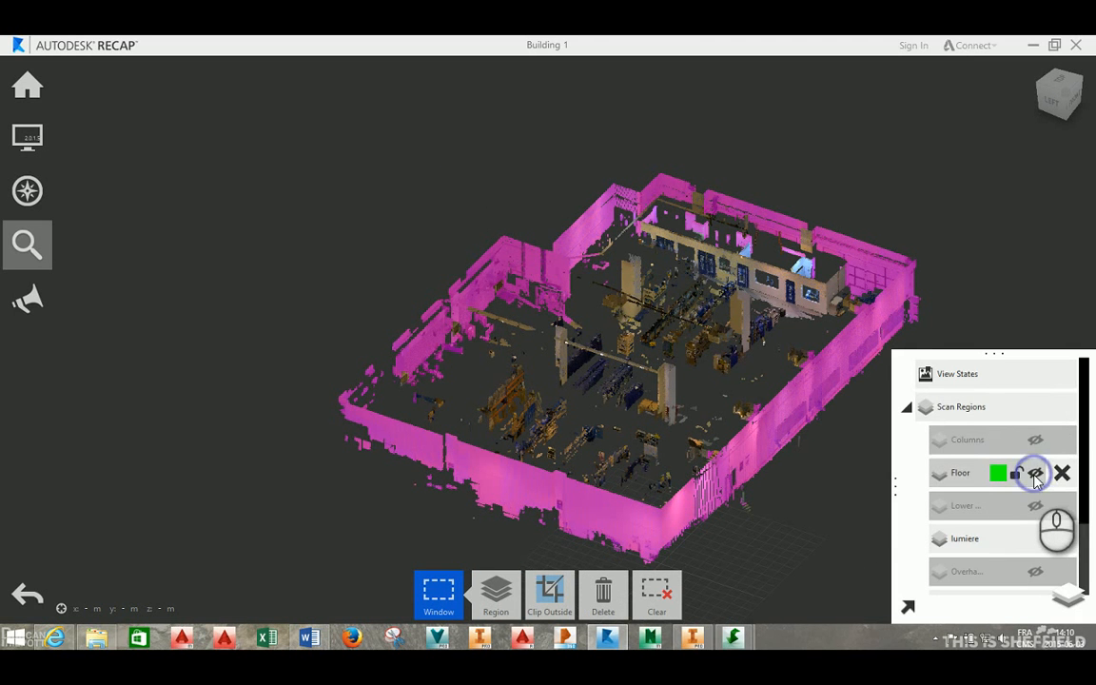
{"action": "left_click", "coordinate": [1035, 474]}
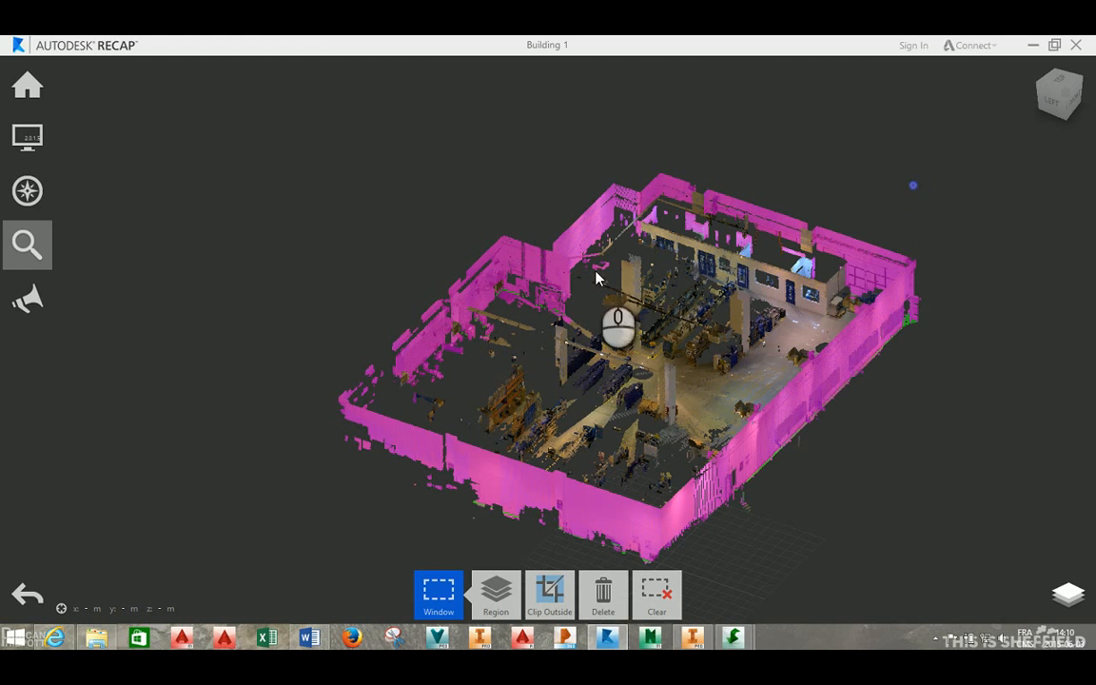
{"action": "mouse_move", "coordinate": [411, 594]}
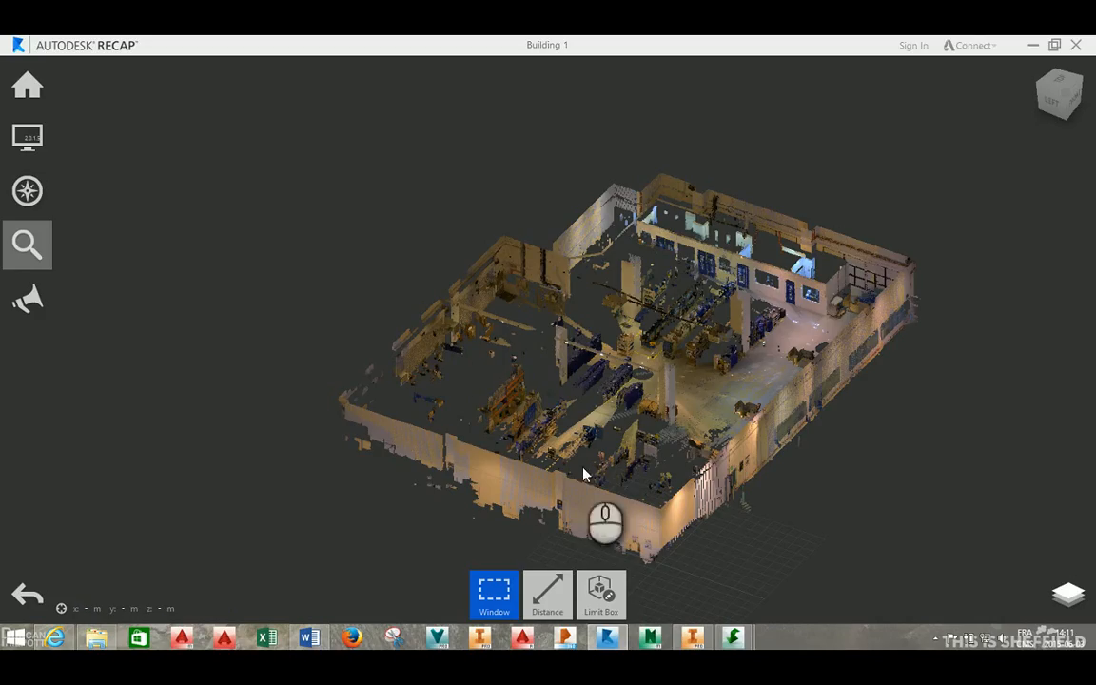
{"action": "left_click", "coordinate": [1071, 594]}
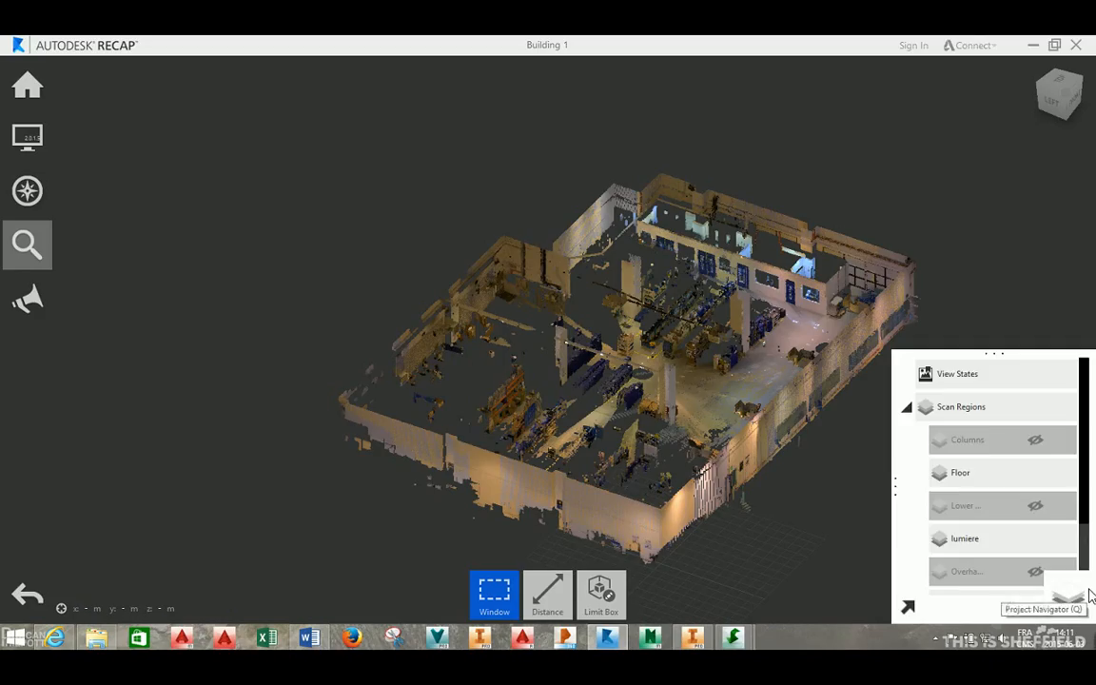
{"action": "mouse_move", "coordinate": [984, 552]}
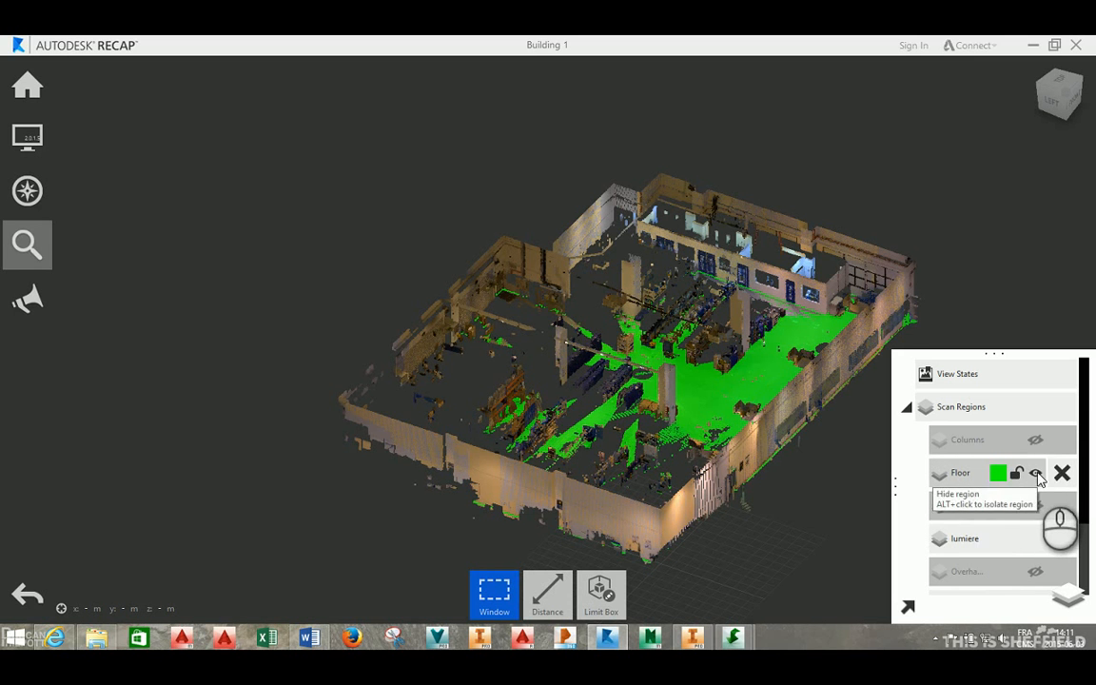
{"action": "left_click", "coordinate": [1036, 473]}
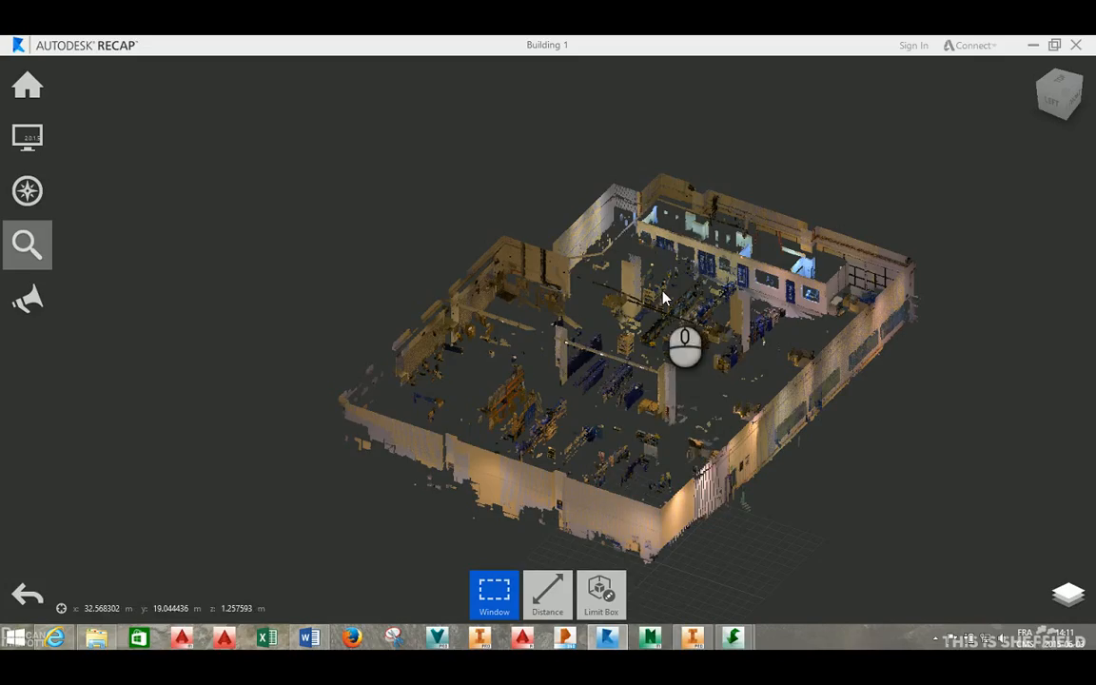
Examine the file formats offered for exporting the project as a single scan, and leave the export without saving.
{"action": "mouse_move", "coordinate": [24, 76]}
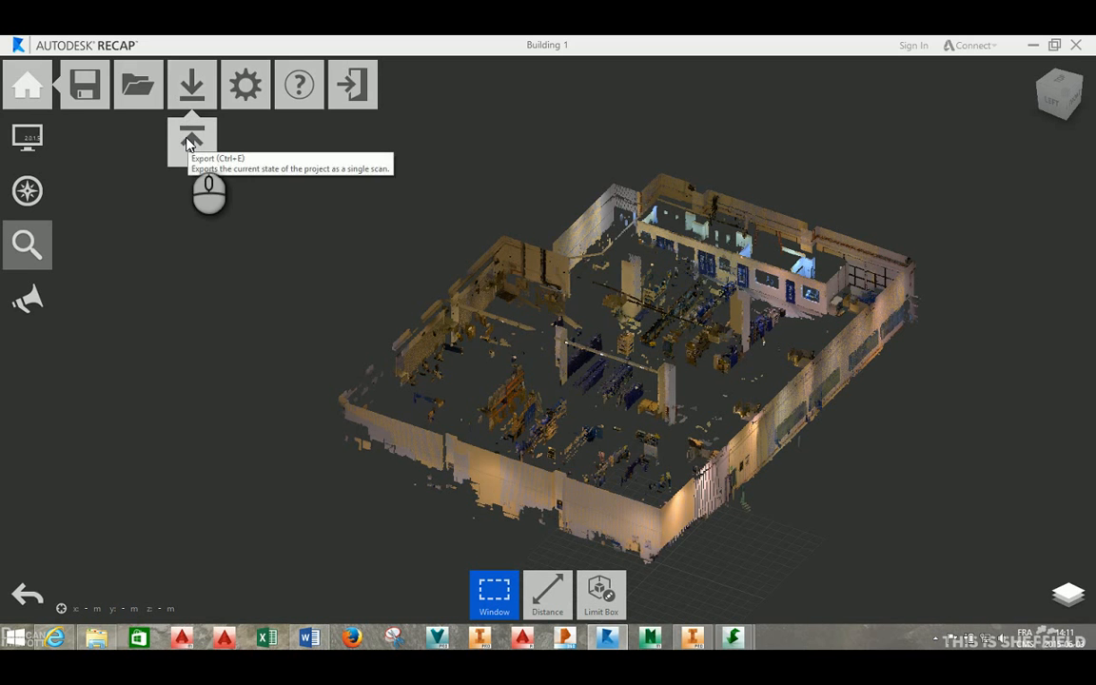
{"action": "left_click", "coordinate": [187, 142]}
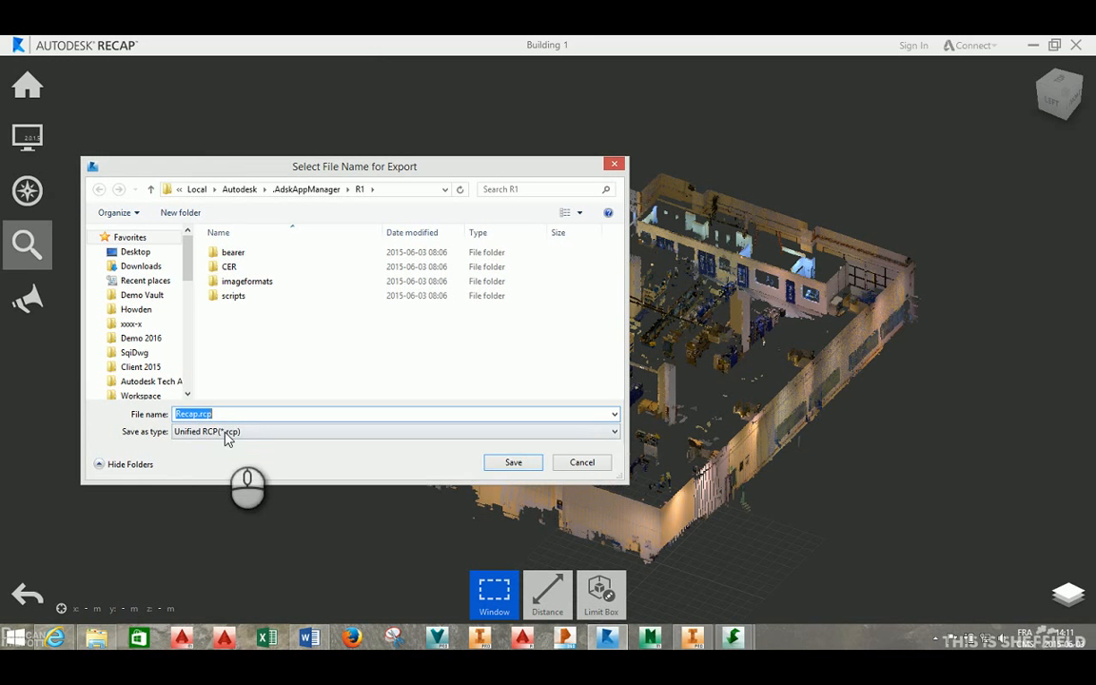
{"action": "left_click", "coordinate": [226, 432]}
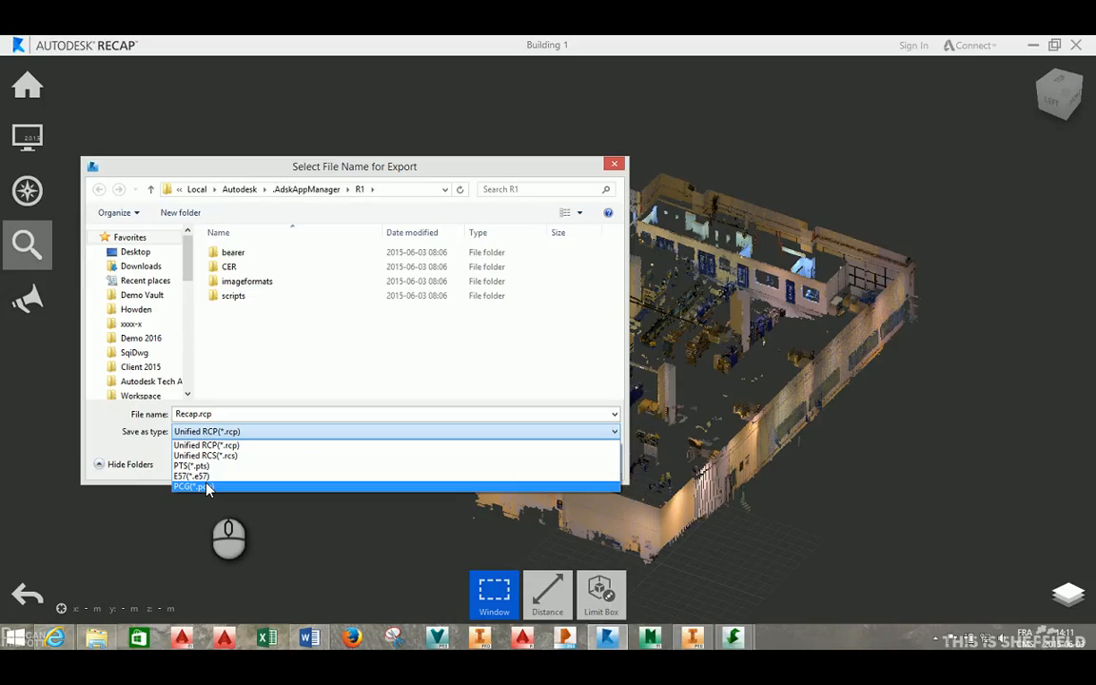
{"action": "left_click", "coordinate": [326, 127]}
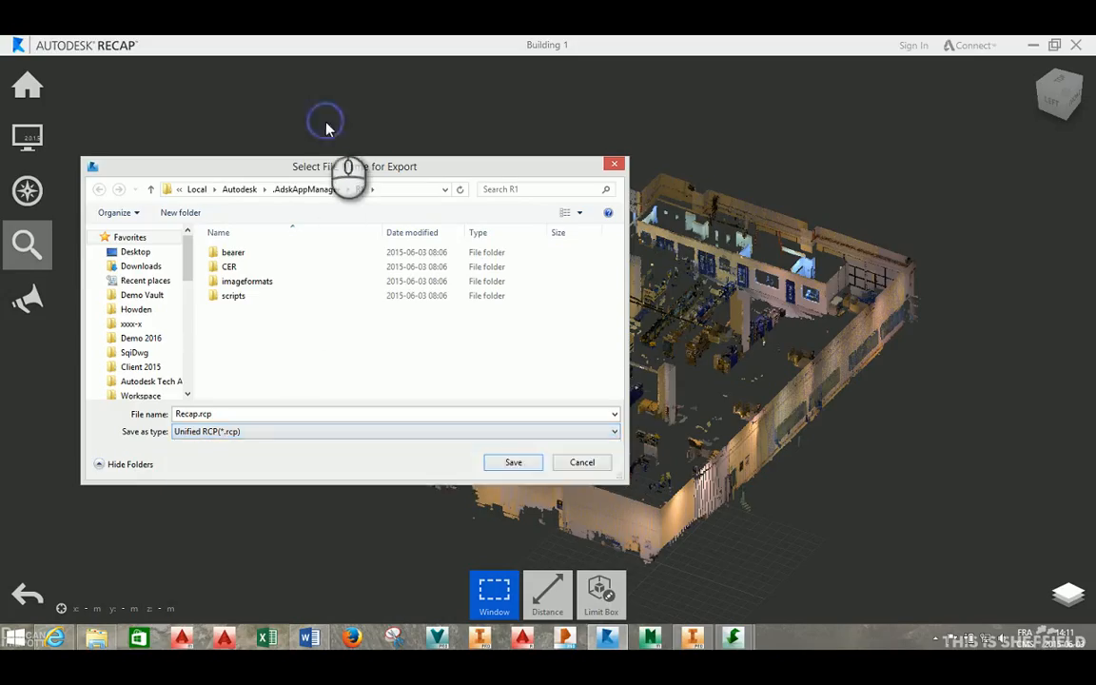
{"action": "left_click", "coordinate": [582, 462]}
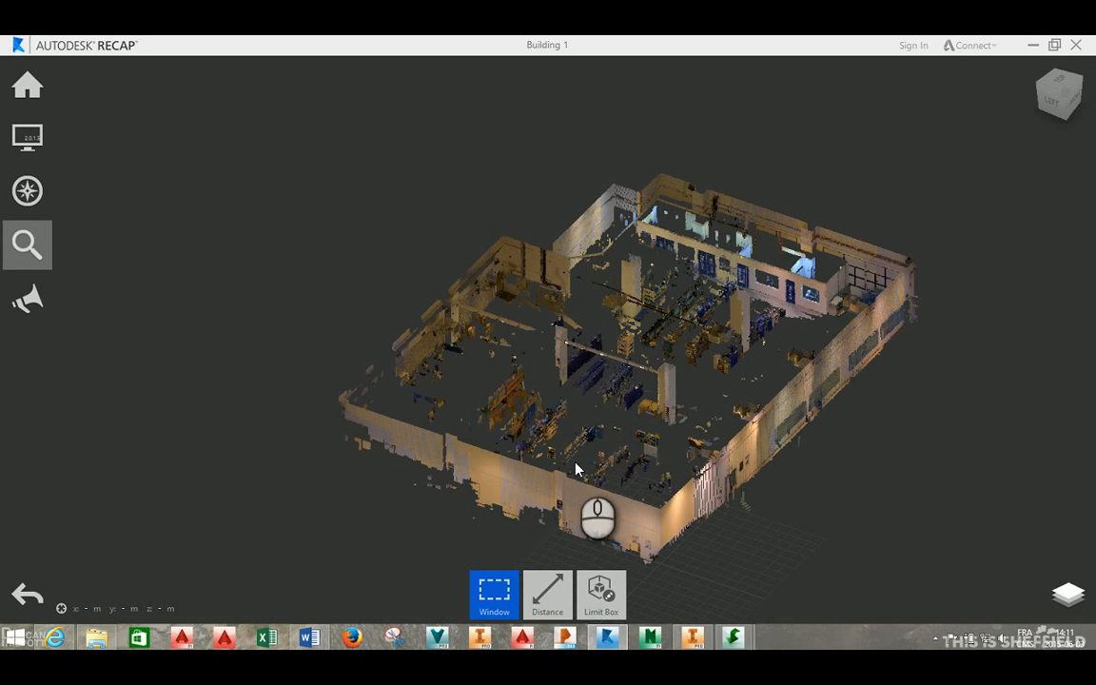